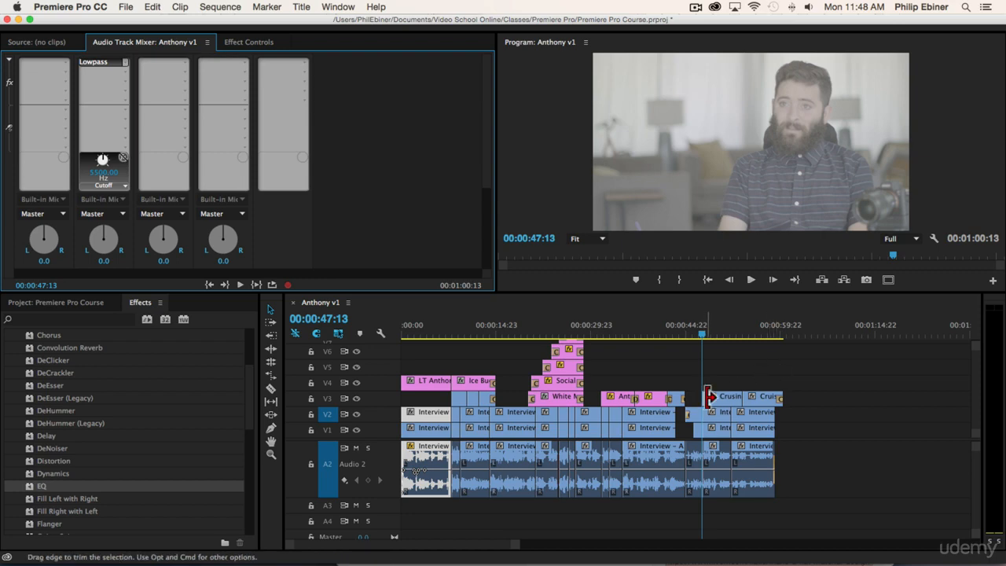
# Switch to Audacity and import the Interview - A Camera.mp4 file from the Video Clips folder in Finder
pyautogui.press('super+Tab')
pyautogui.click(333, 287)
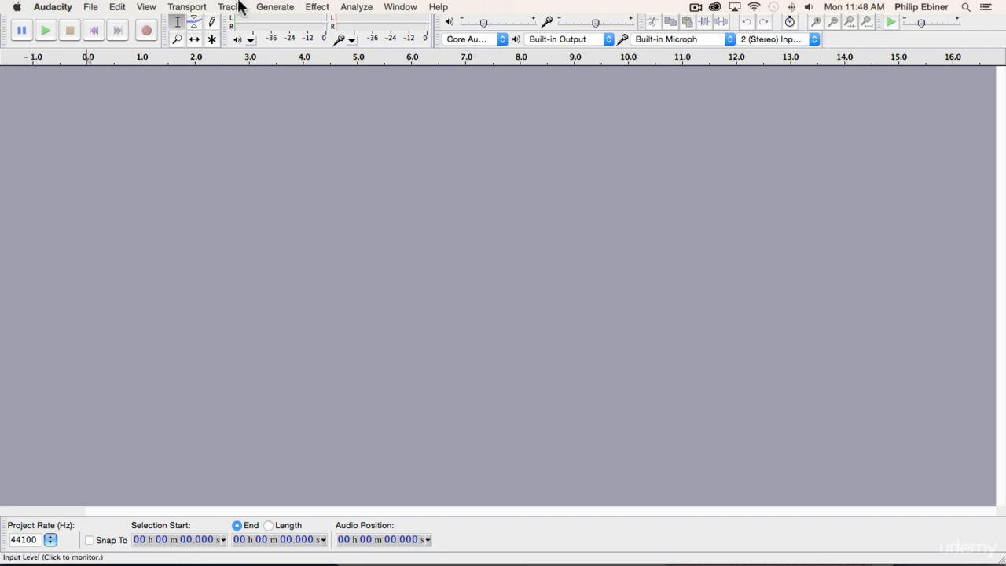
pyautogui.press('super+Tab')
pyautogui.press('super+Tab')
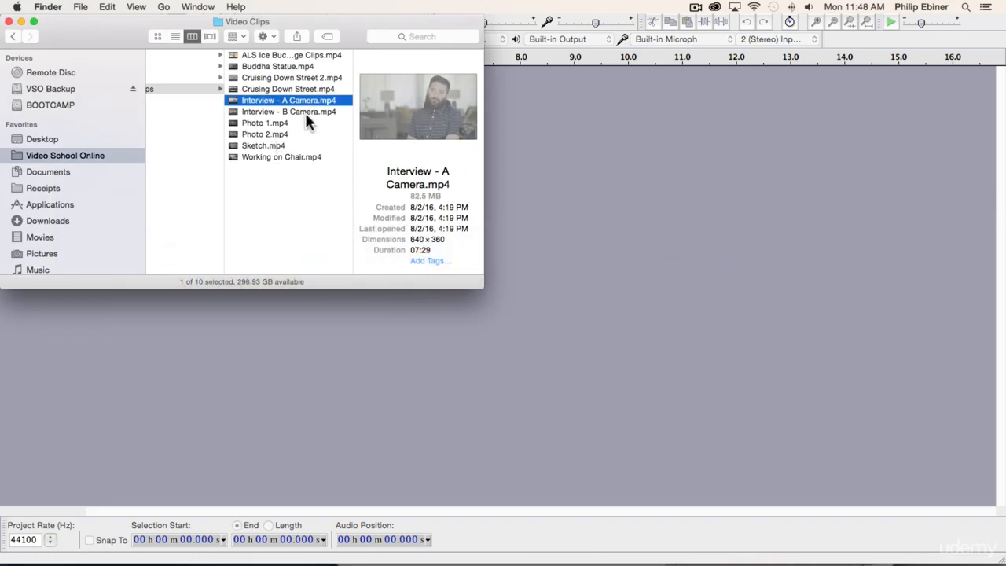
pyautogui.moveTo(352, 31); pyautogui.dragTo(730, 29)
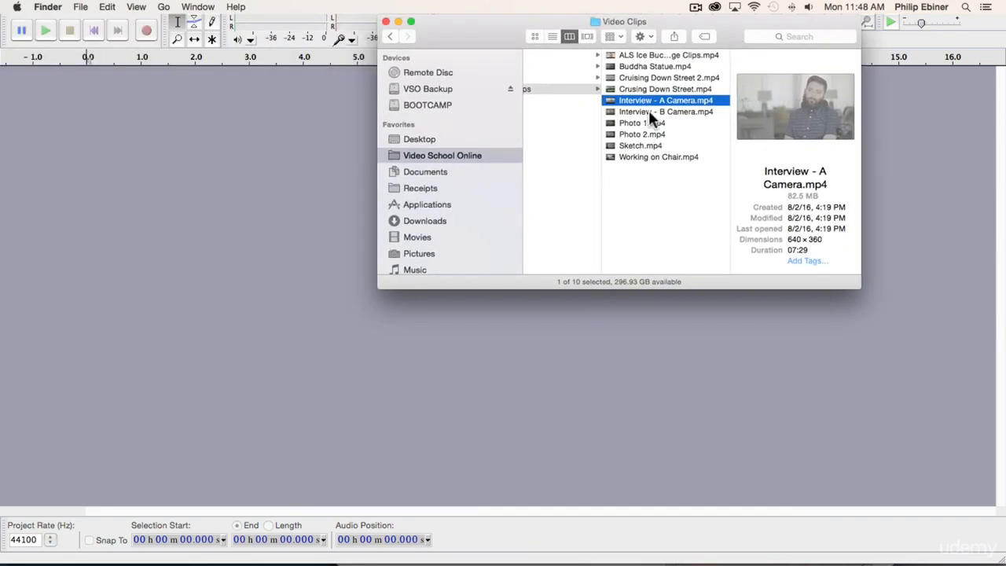
pyautogui.moveTo(674, 100); pyautogui.dragTo(153, 136)
pyautogui.click(192, 135)
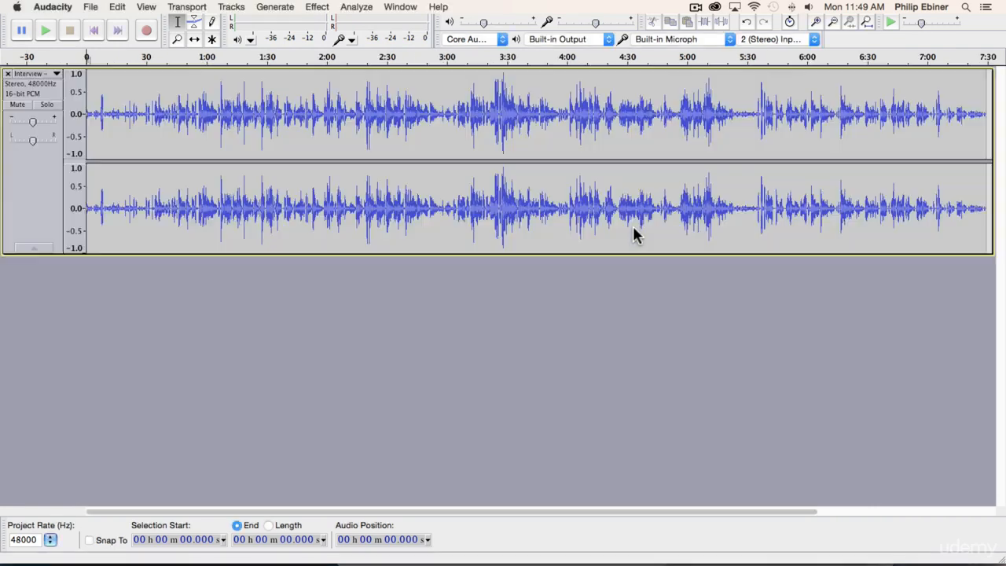
# Play the interview track briefly from about 0:10.7 to hear its background noise
pyautogui.click(155, 101)
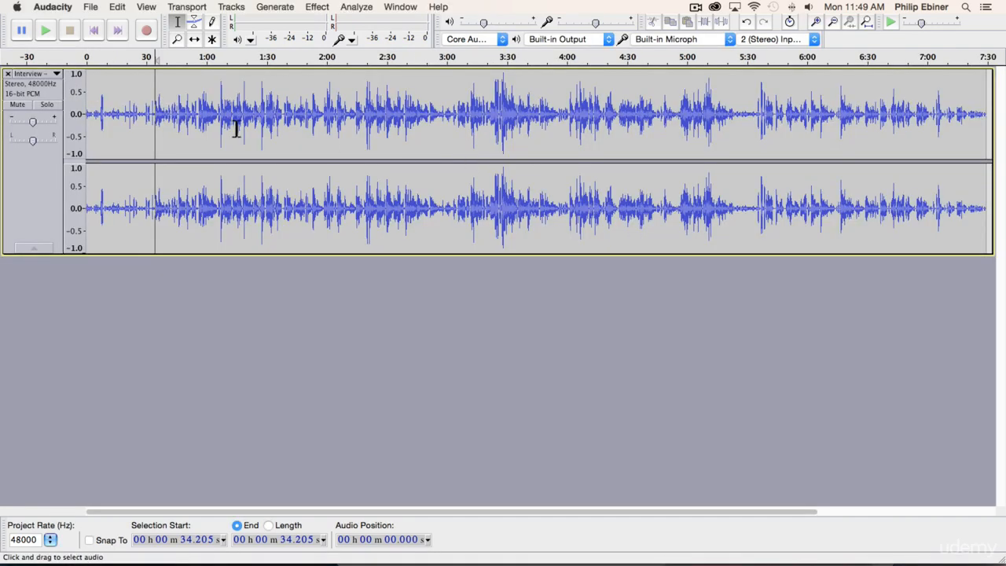
pyautogui.click(114, 114)
pyautogui.click(680, 107)
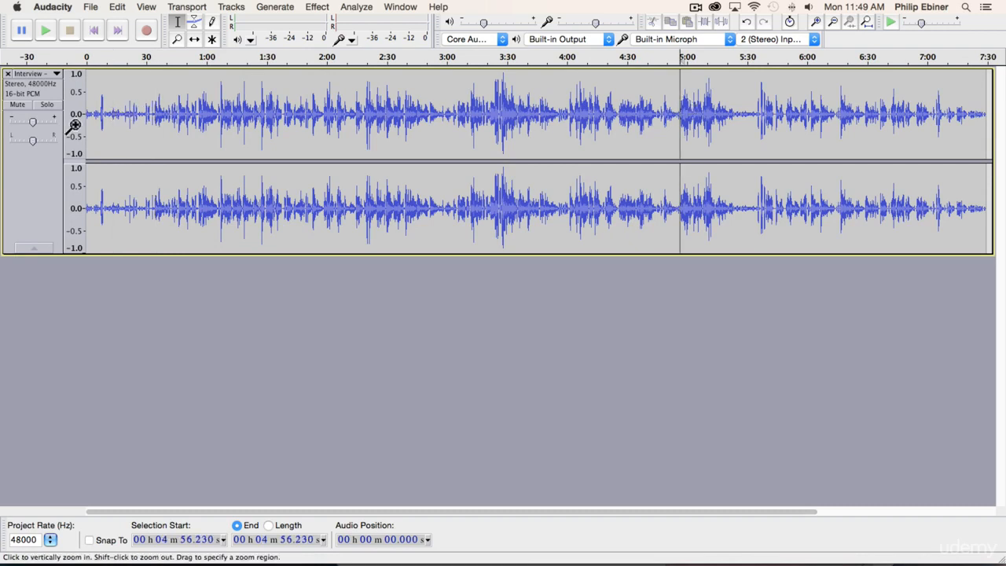
pyautogui.click(108, 108)
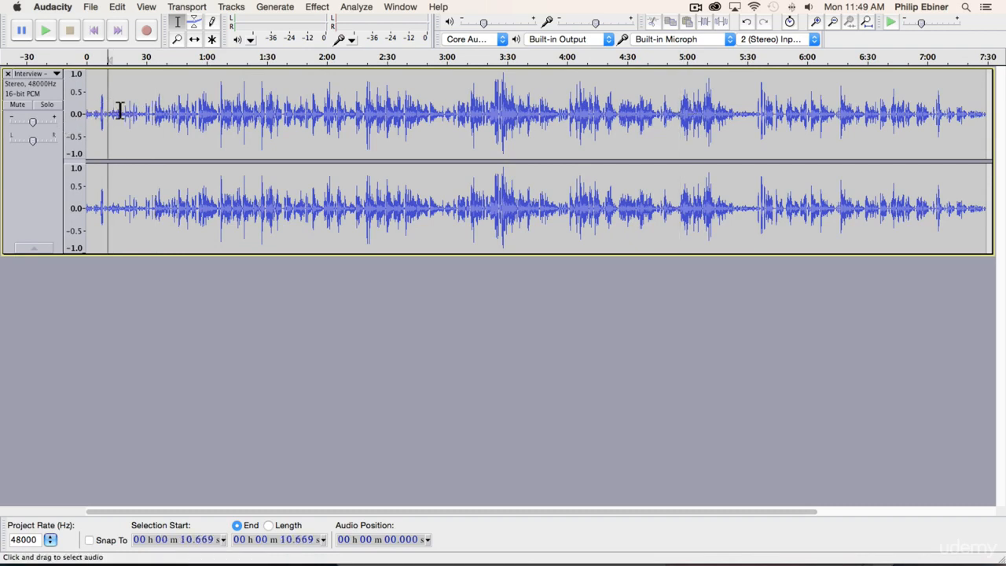
pyautogui.press('space')
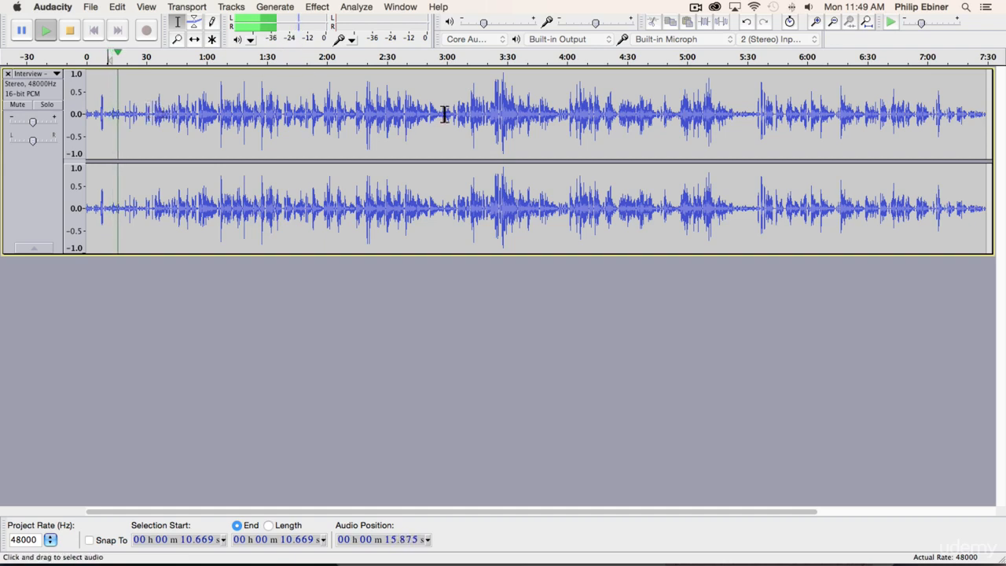
pyautogui.press('space')
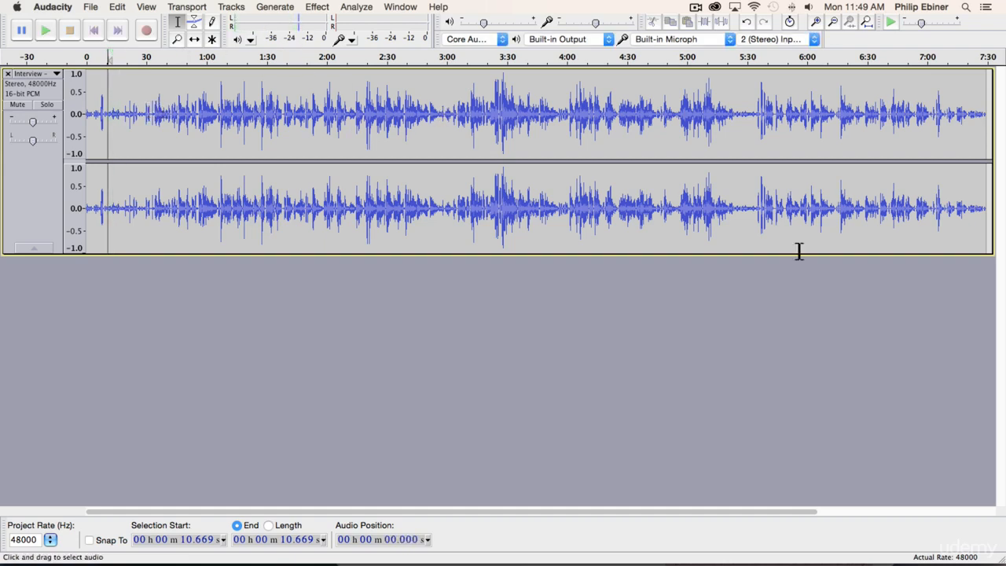
# Examine the waveform around 1:30 to 2:00 closely and play from about 1:35 to find a pause without speech
pyautogui.click(178, 37)
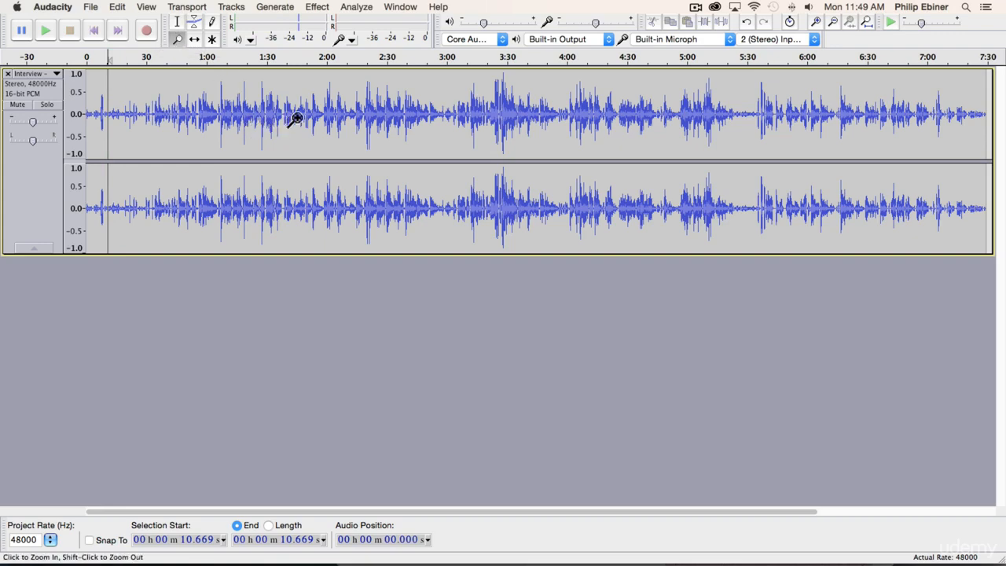
pyautogui.click(284, 114)
pyautogui.click(272, 117)
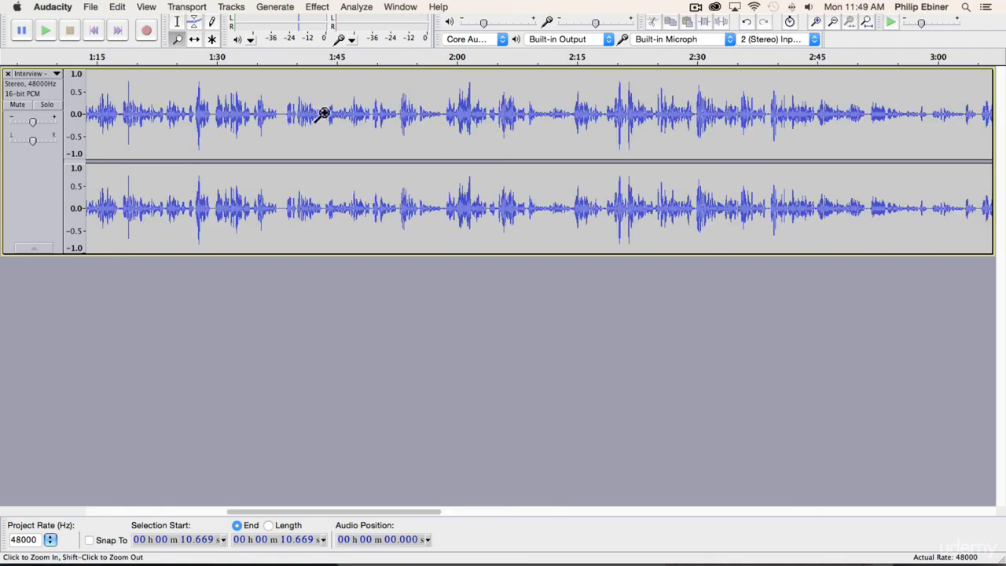
pyautogui.click(269, 115)
pyautogui.click(291, 108)
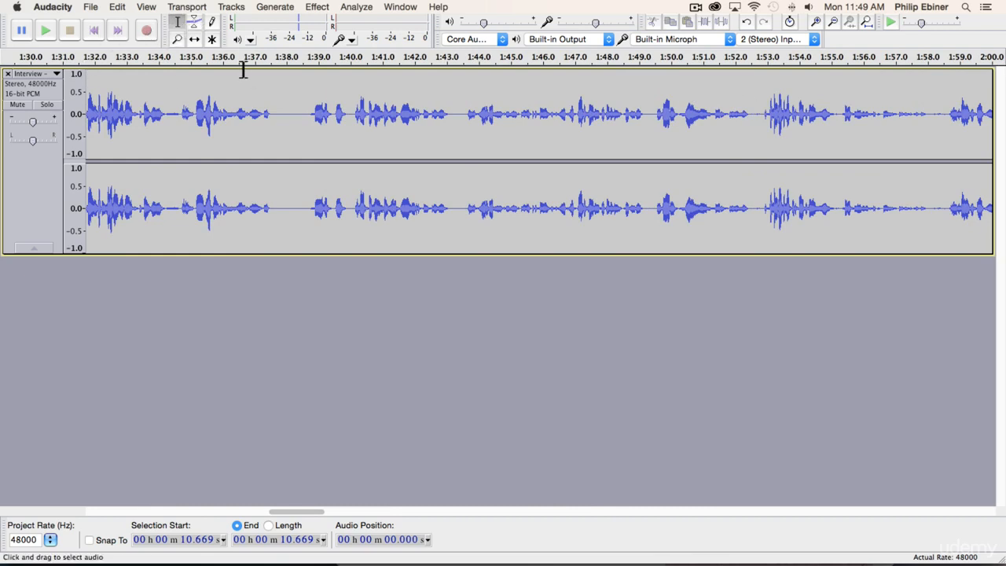
pyautogui.click(191, 110)
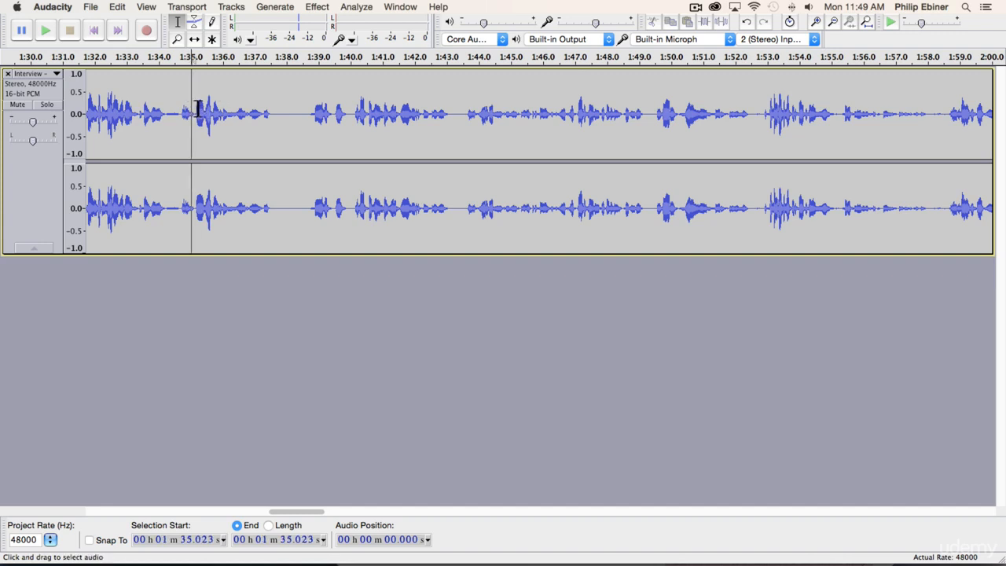
pyautogui.press('space')
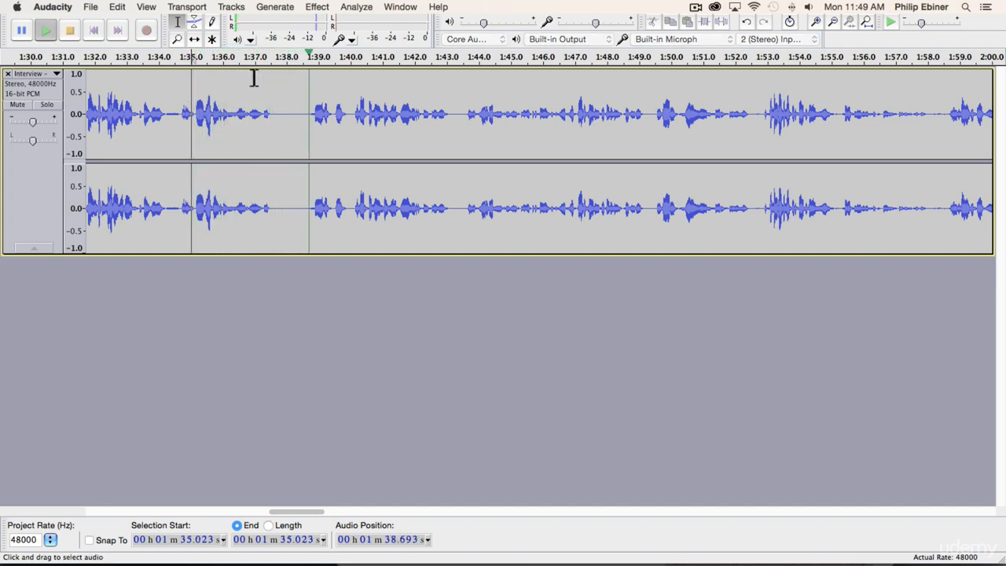
pyautogui.press('space')
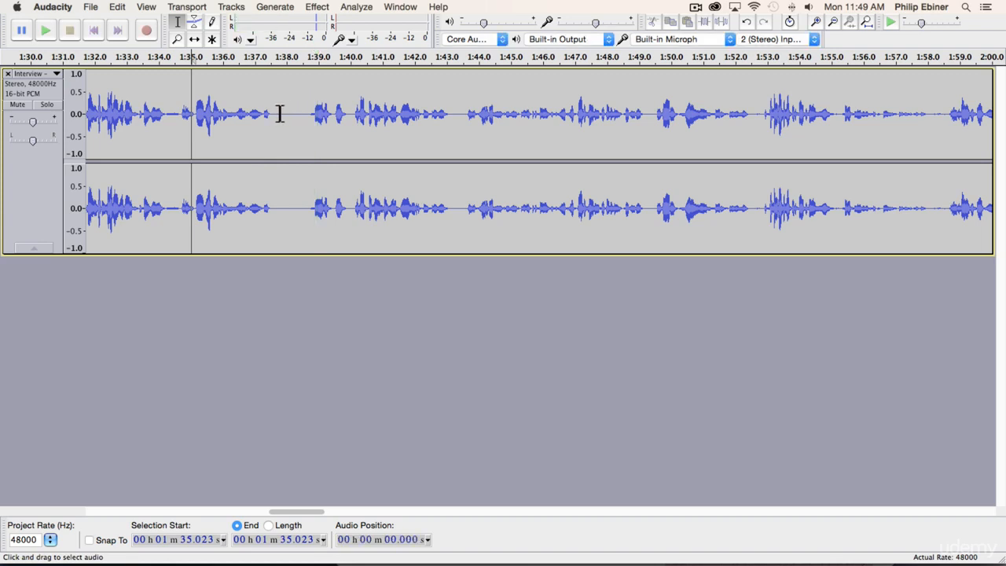
# Select the pause from about 1:37.6 to 1:38.7 and play it back
pyautogui.moveTo(278, 114); pyautogui.dragTo(307, 110)
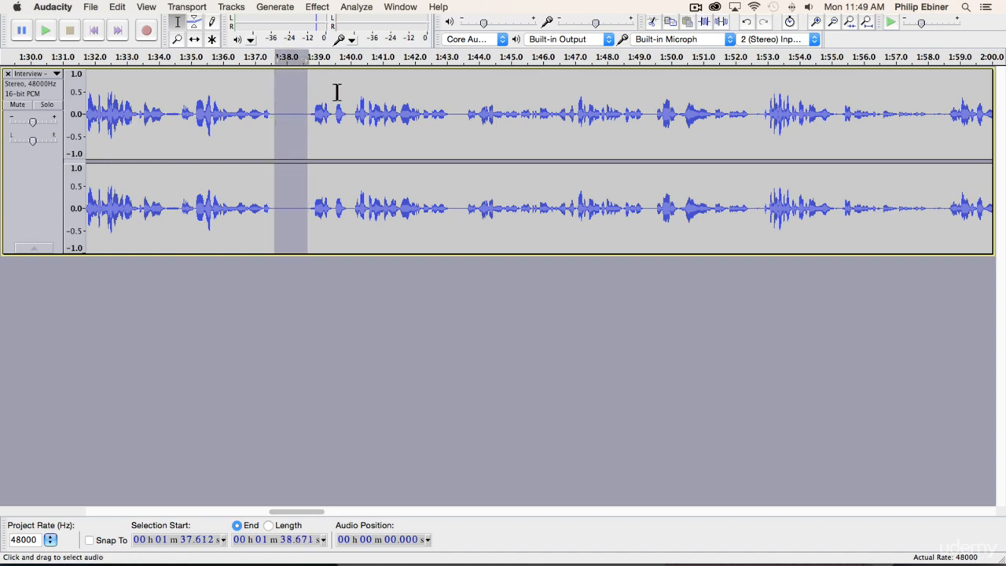
pyautogui.press('space')
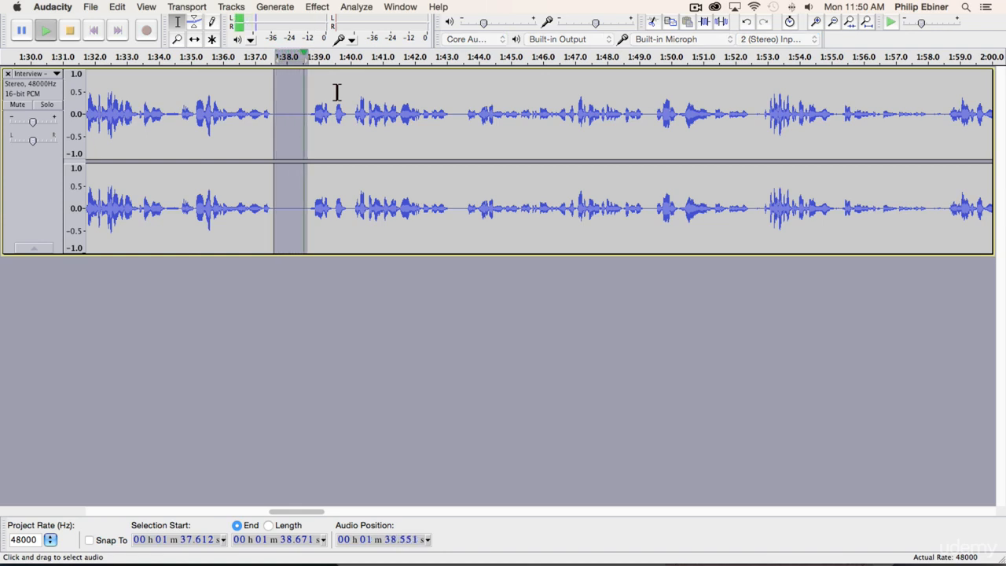
pyautogui.press('space')
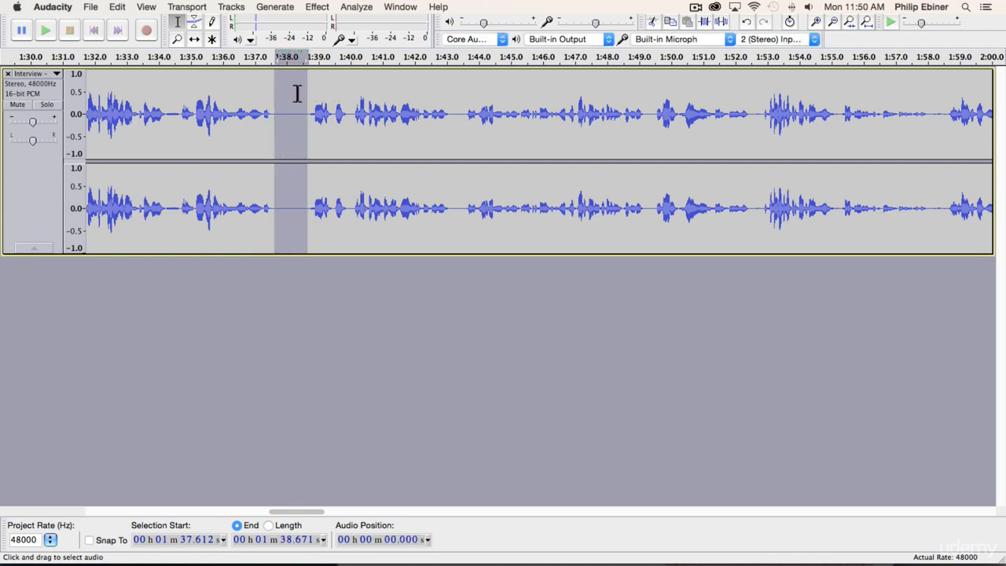
# Raise the output volume and play a selection of the pause from about 1:37.6 to 1:38.6
pyautogui.click(176, 39)
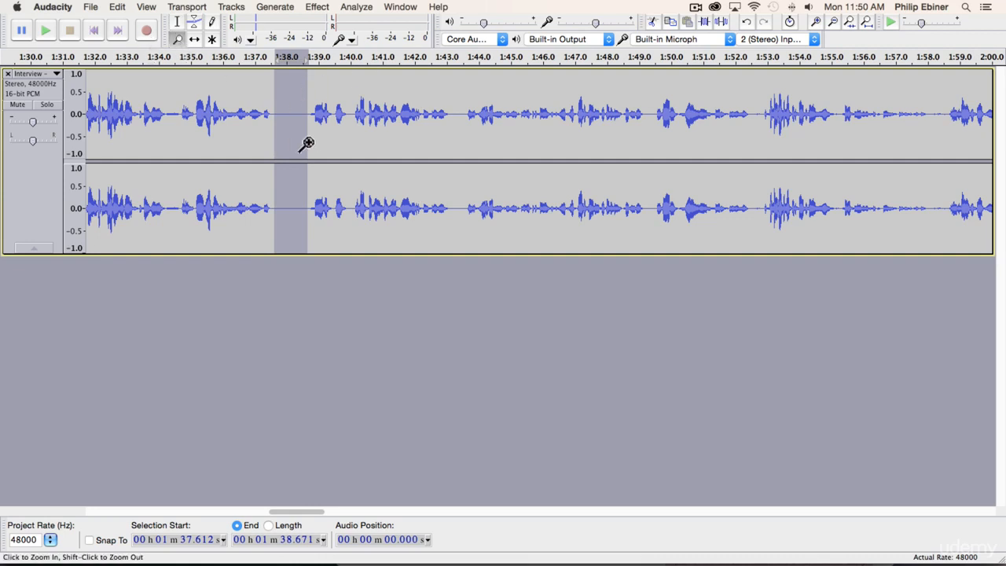
pyautogui.click(295, 146)
pyautogui.click(302, 124)
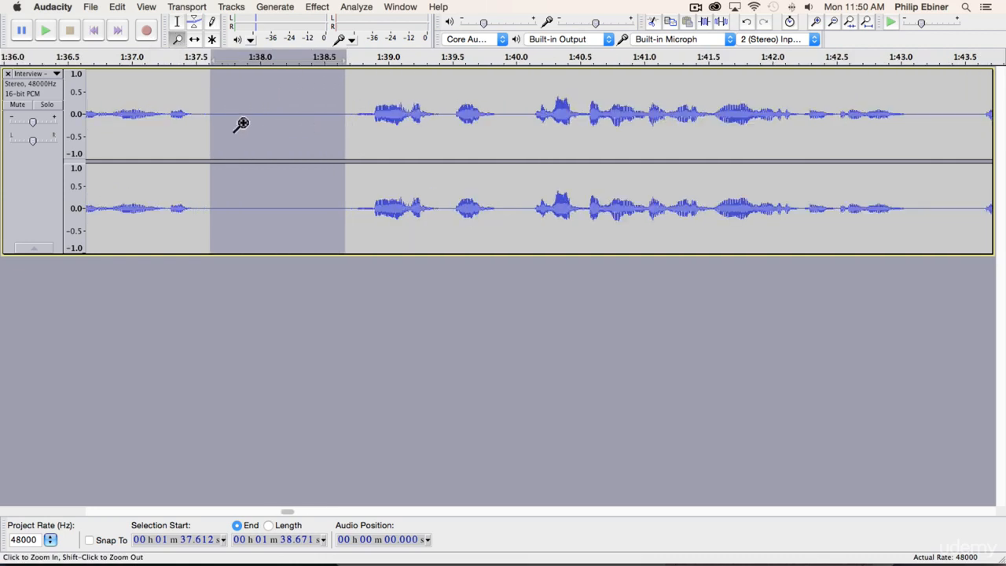
pyautogui.press('XF86AudioRaiseVolume')
pyautogui.press('XF86AudioRaiseVolume')
pyautogui.press('XF86AudioRaiseVolume')
pyautogui.press('XF86AudioRaiseVolume')
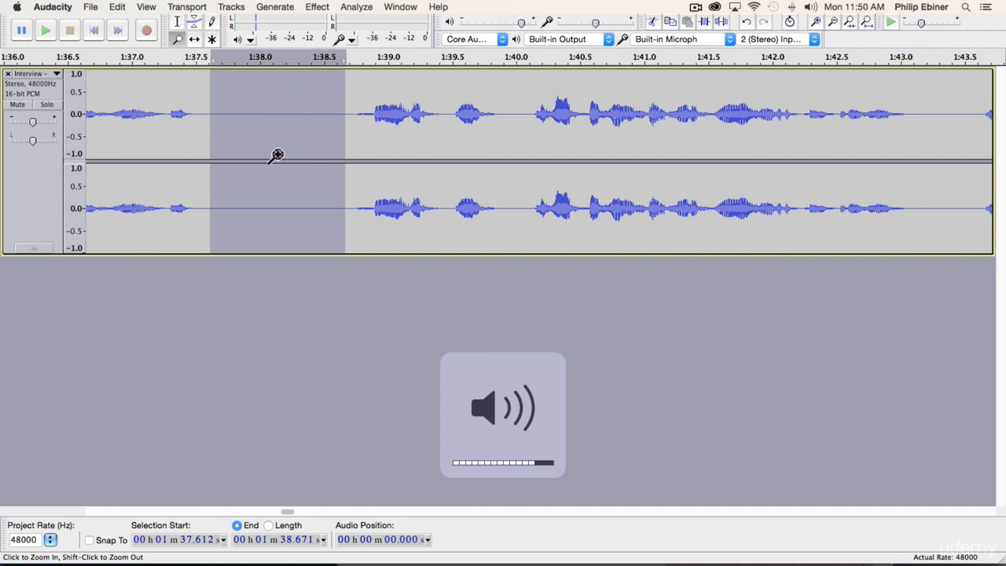
pyautogui.click(177, 21)
pyautogui.click(236, 106)
pyautogui.moveTo(207, 106); pyautogui.dragTo(338, 104)
pyautogui.press('space')
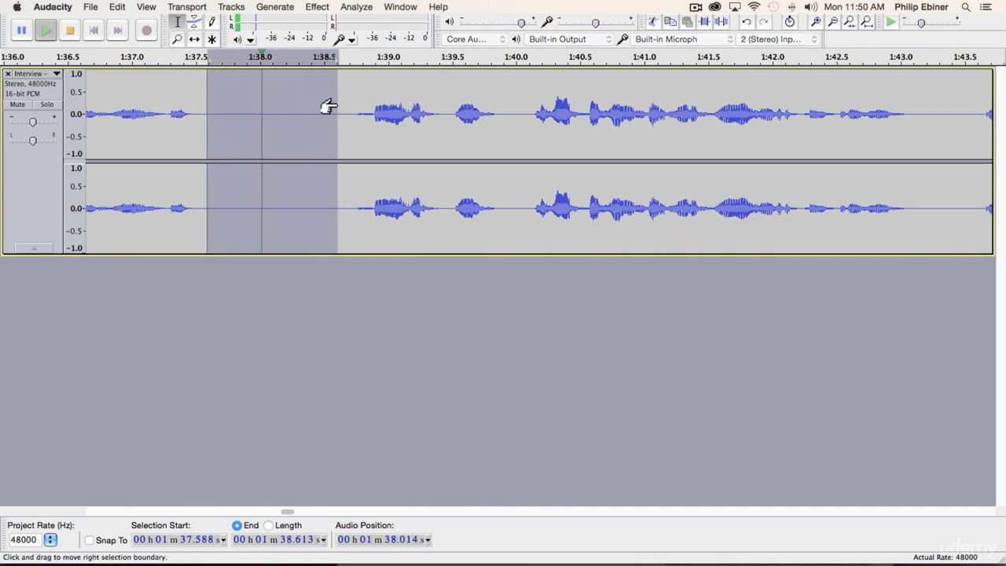
# Select the noise-only audio from about 1:37.93 to 1:38.55 and capture it as the Noise Removal profile
pyautogui.moveTo(251, 112); pyautogui.dragTo(328, 108)
pyautogui.press('space')
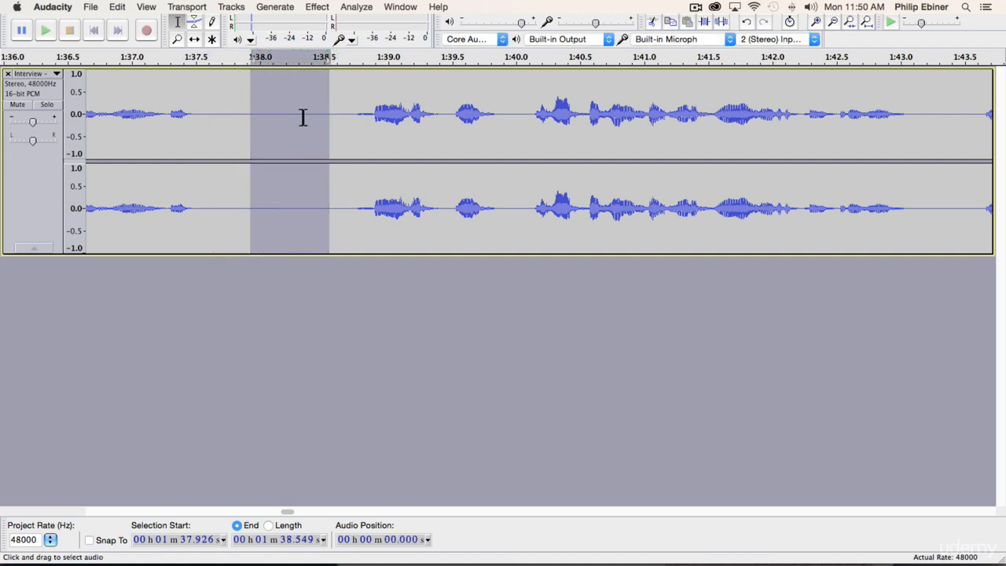
pyautogui.click(317, 7)
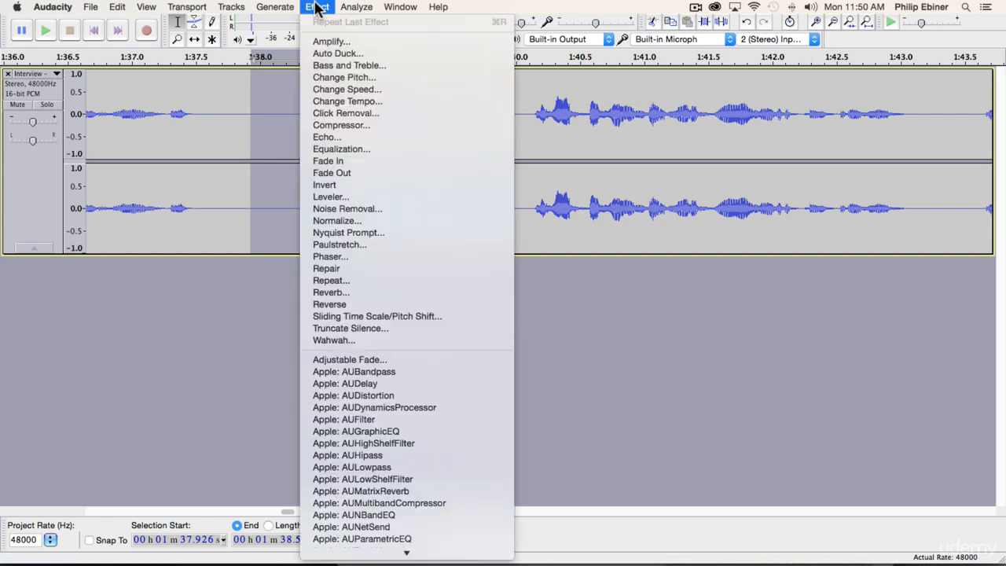
pyautogui.click(377, 208)
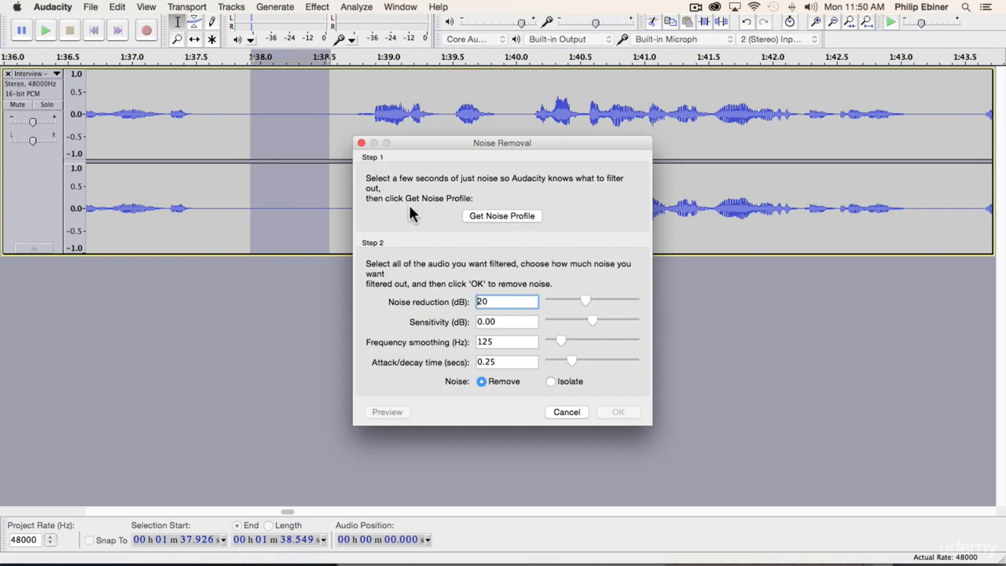
pyautogui.click(510, 217)
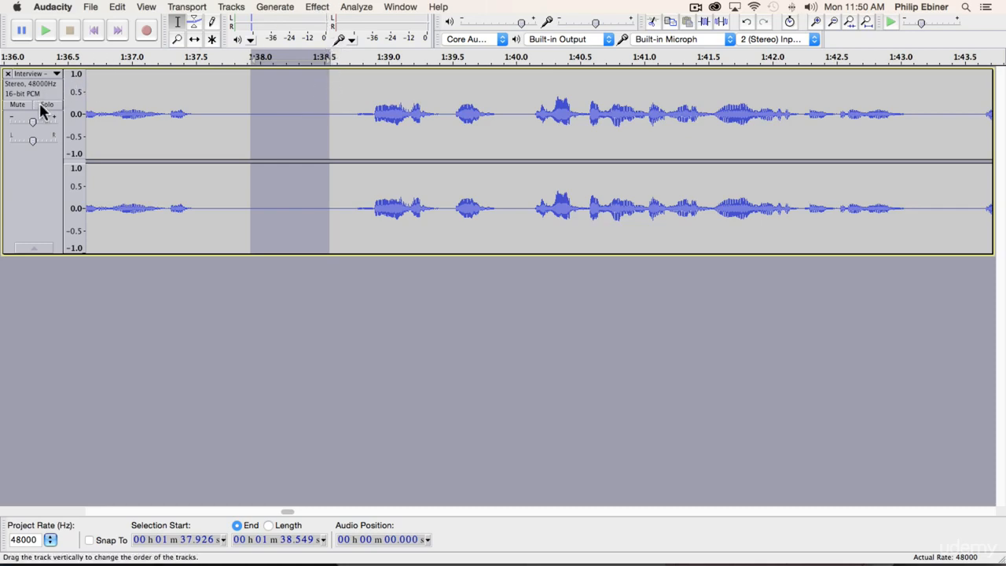
# Select the entire interview track from its start to its end
pyautogui.press('F4')
pyautogui.keyDown('shift'); pyautogui.click(193, 105); pyautogui.keyUp('shift')
pyautogui.keyDown('shift'); pyautogui.click(165, 102); pyautogui.keyUp('shift')
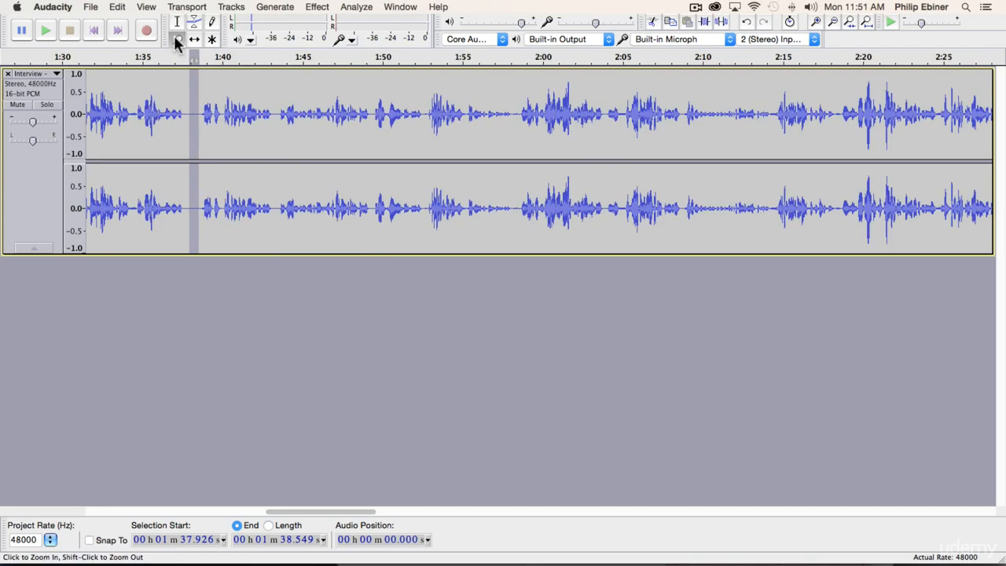
pyautogui.keyDown('shift'); pyautogui.click(160, 135); pyautogui.keyUp('shift')
pyautogui.keyDown('shift'); pyautogui.click(162, 134); pyautogui.keyUp('shift')
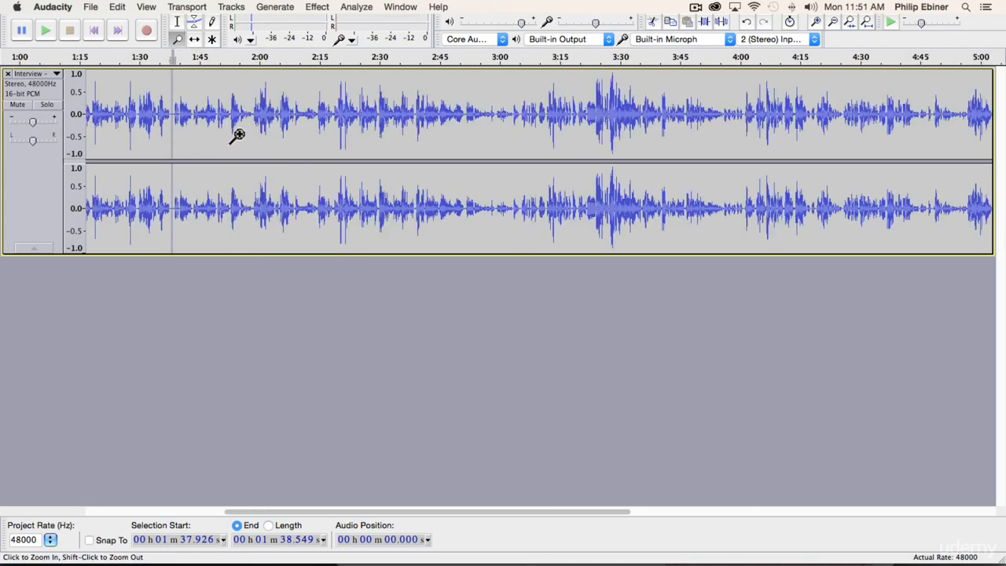
pyautogui.click(178, 21)
pyautogui.click(106, 118)
pyautogui.click(29, 94)
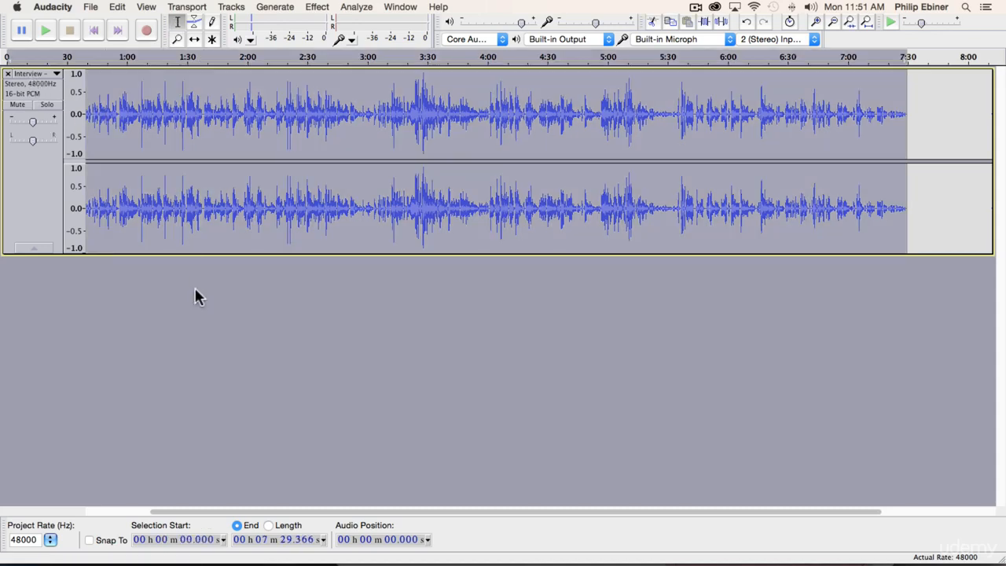
pyautogui.click(195, 282)
pyautogui.click(21, 78)
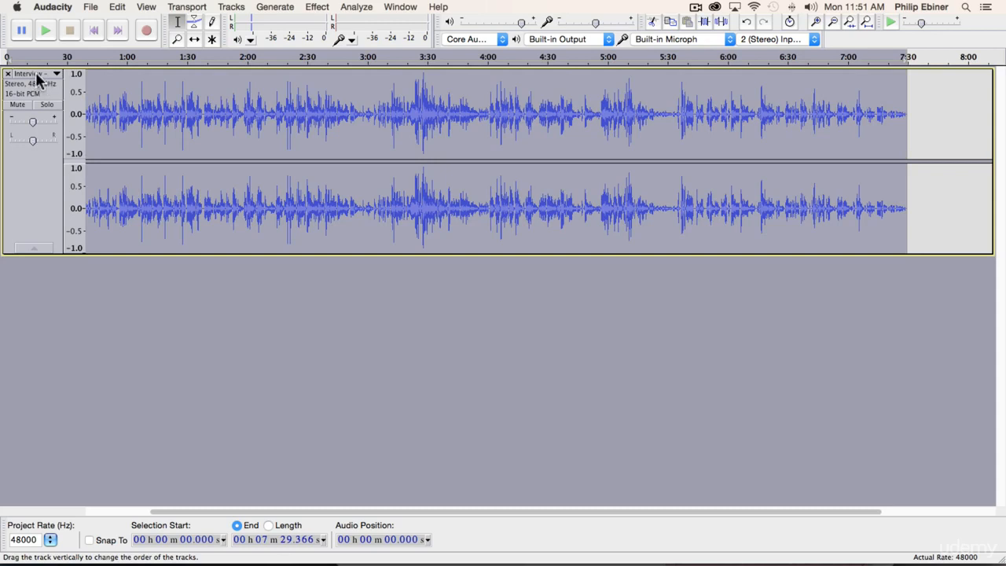
# Apply Noise Removal to the whole track with 20 dB noise reduction, 0.00 dB sensitivity, 125 Hz smoothing and 0.25 s attack/decay time
pyautogui.click(317, 7)
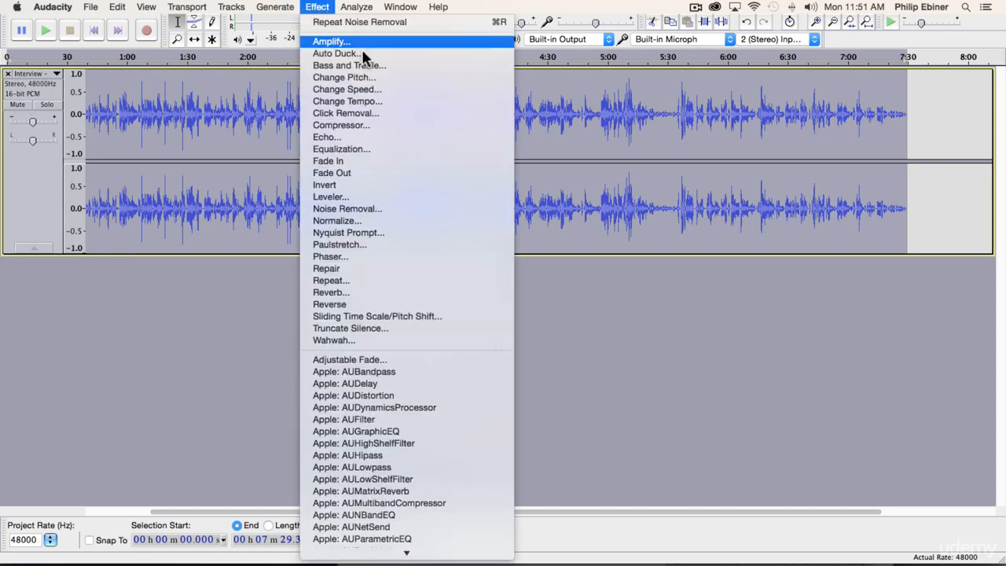
pyautogui.click(358, 209)
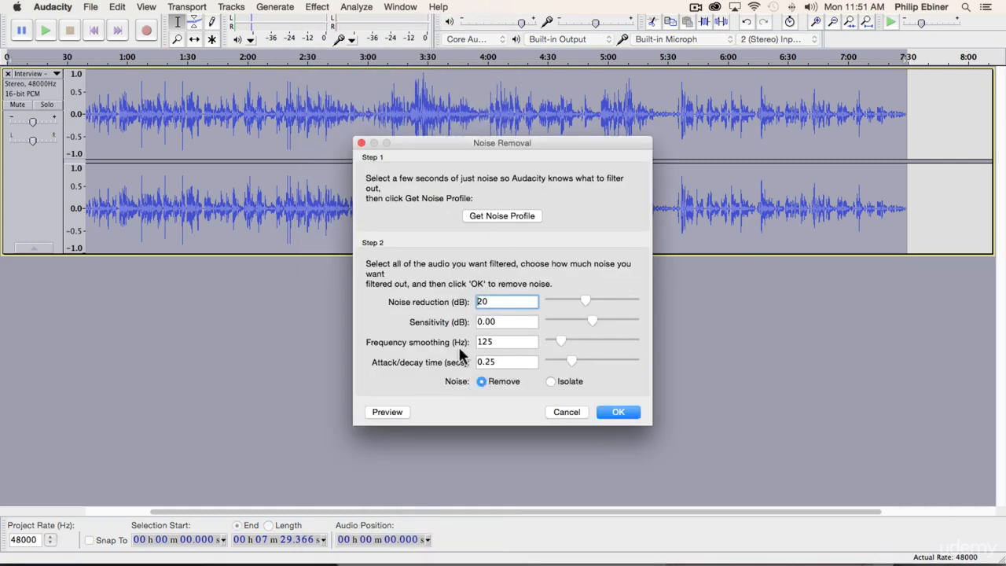
pyautogui.click(619, 412)
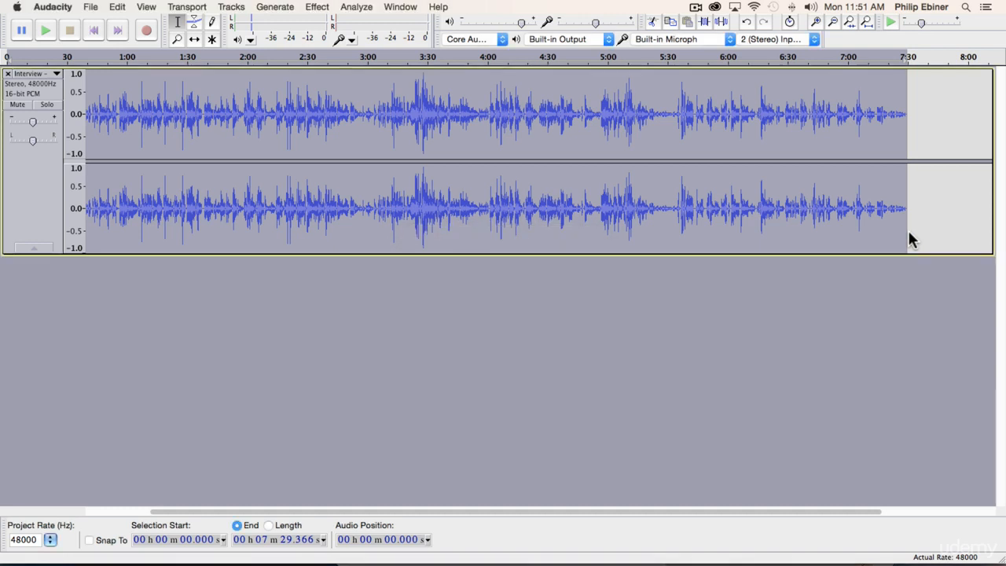
# Play the processed track briefly from about 2:18.6, then place the cursor at about 3:32.3
pyautogui.click(285, 95)
pyautogui.press('space')
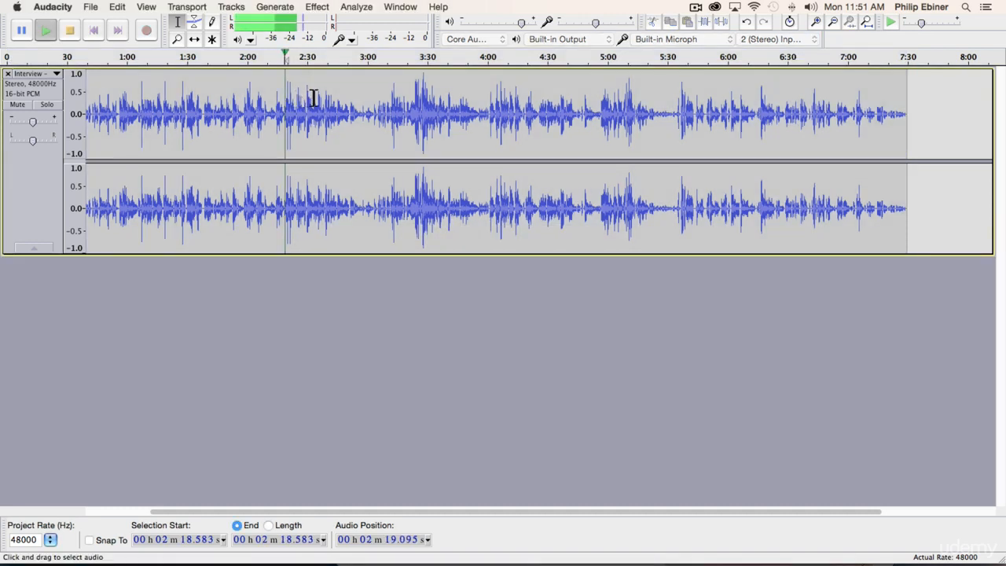
pyautogui.press('space')
pyautogui.click(432, 114)
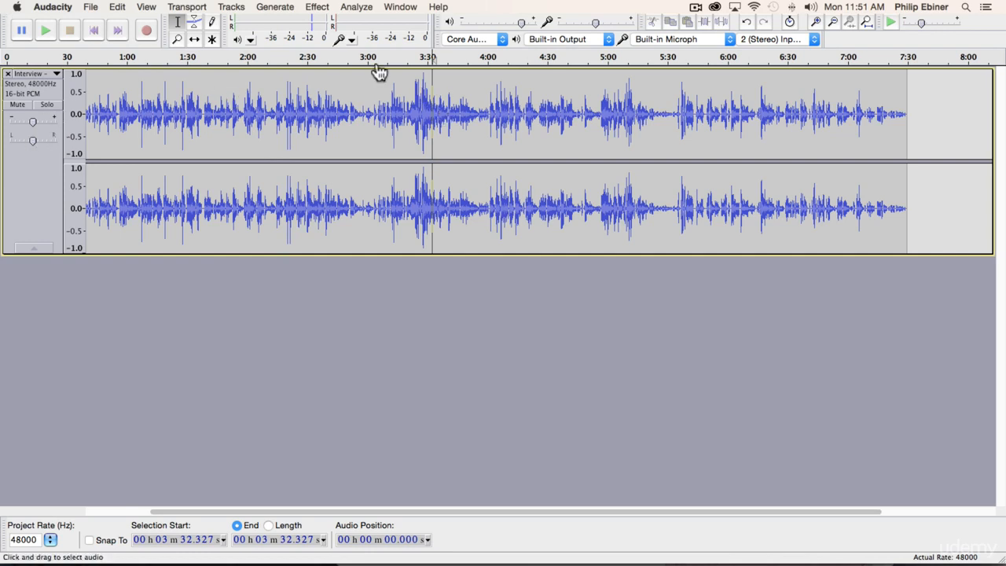
# Select the audio containing speech from about 1:38.5 to 1:40.1 and capture it as the Noise Removal profile
pyautogui.click(178, 38)
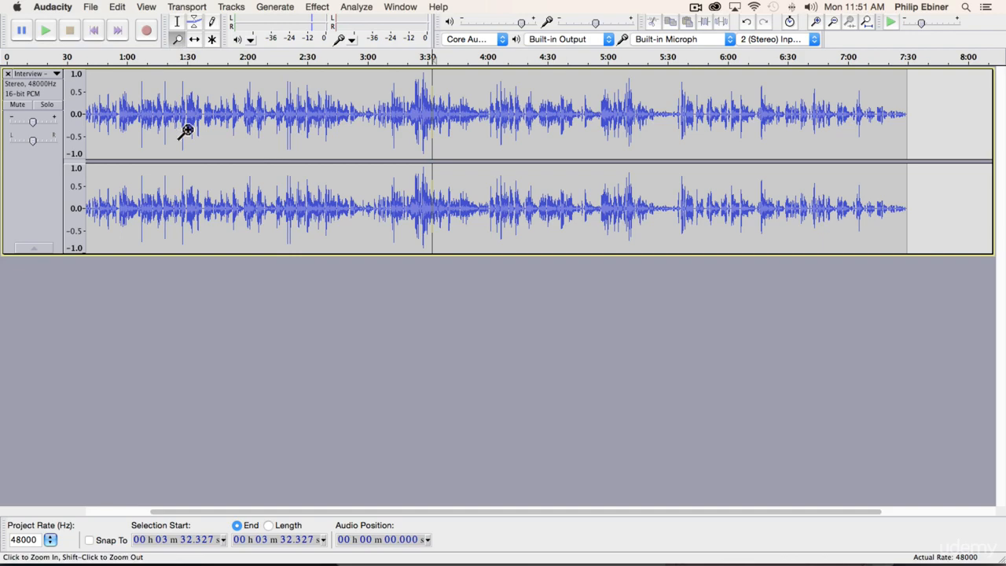
pyautogui.click(184, 131)
pyautogui.click(197, 117)
pyautogui.click(258, 108)
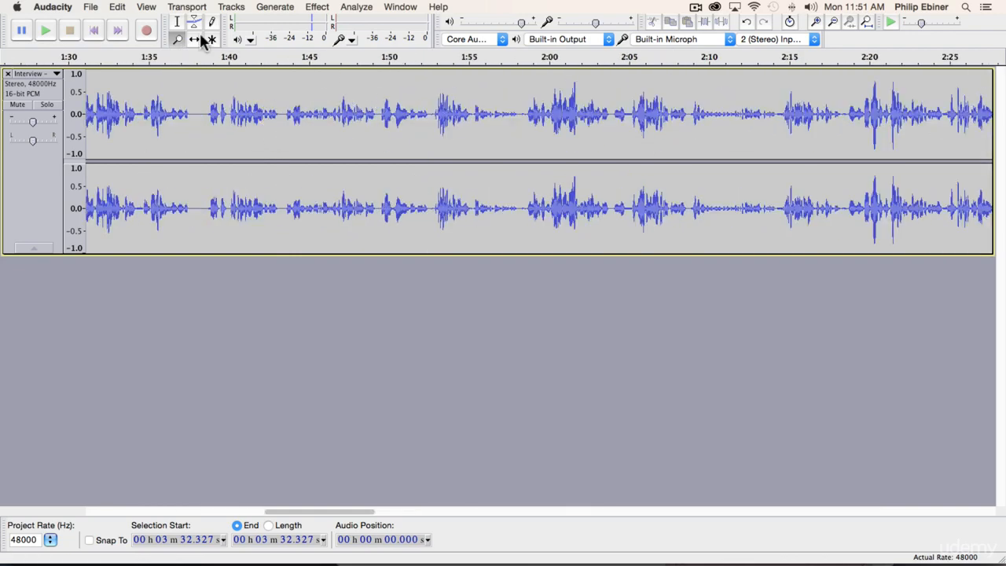
pyautogui.click(177, 22)
pyautogui.moveTo(204, 104); pyautogui.dragTo(230, 107)
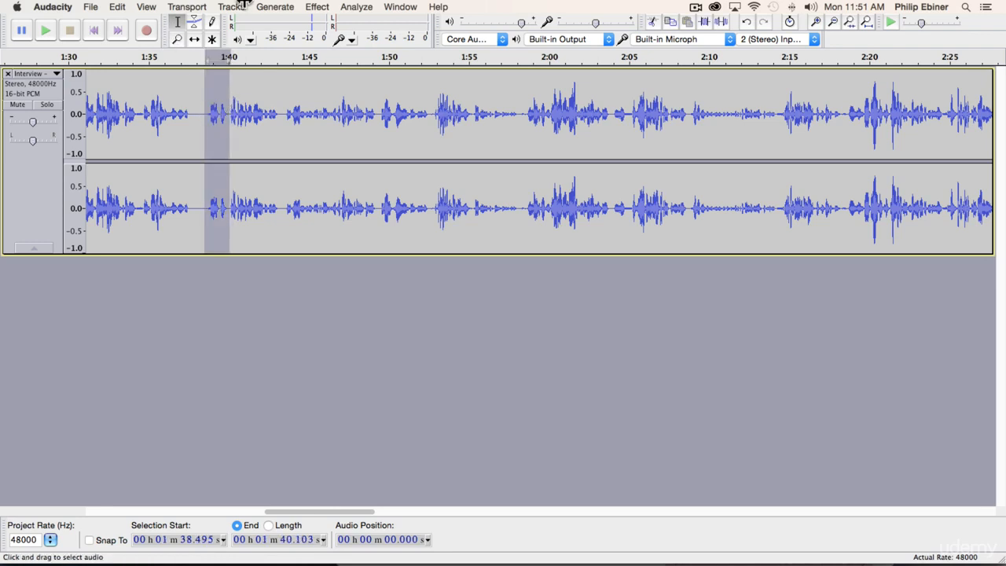
pyautogui.click(318, 6)
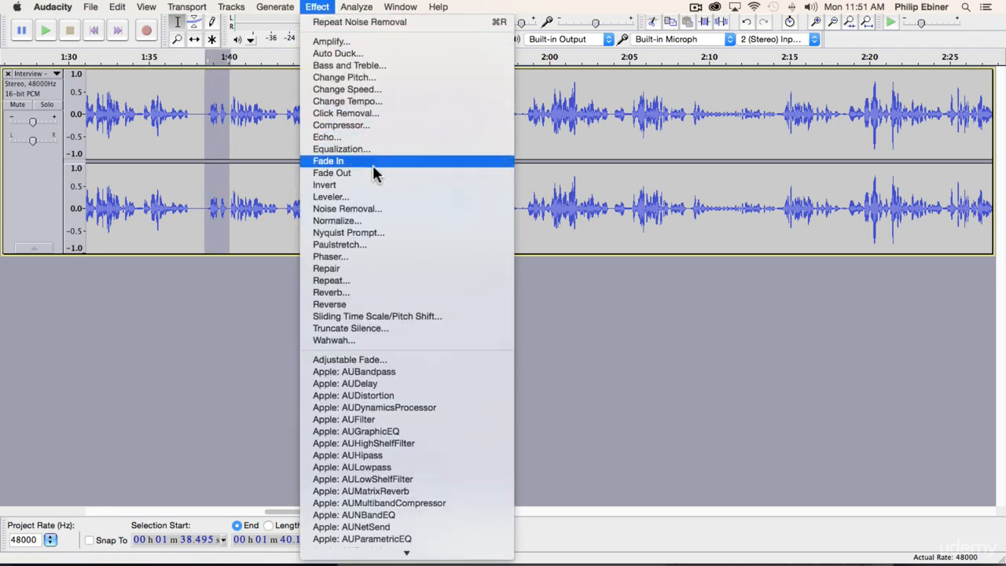
pyautogui.click(361, 210)
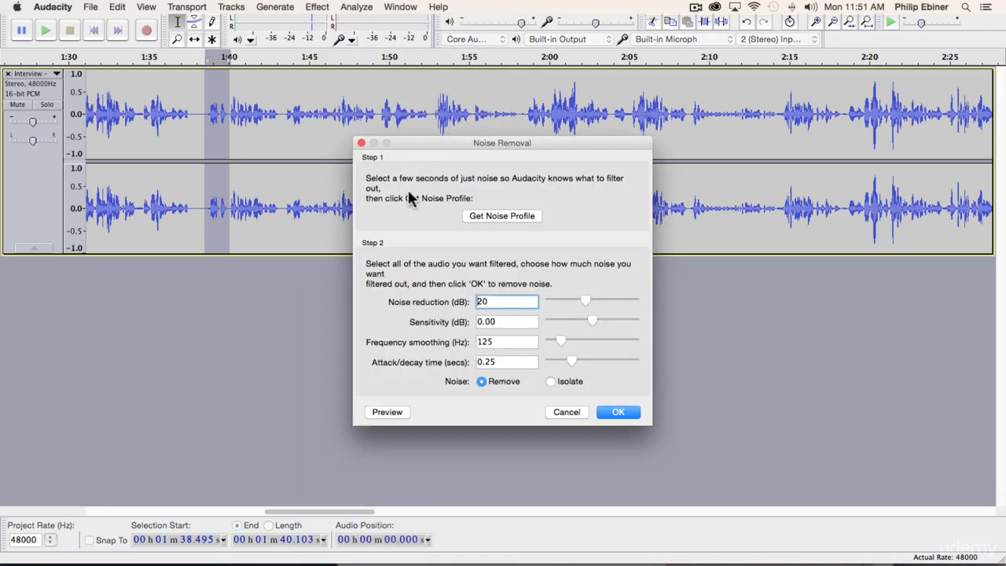
pyautogui.click(497, 216)
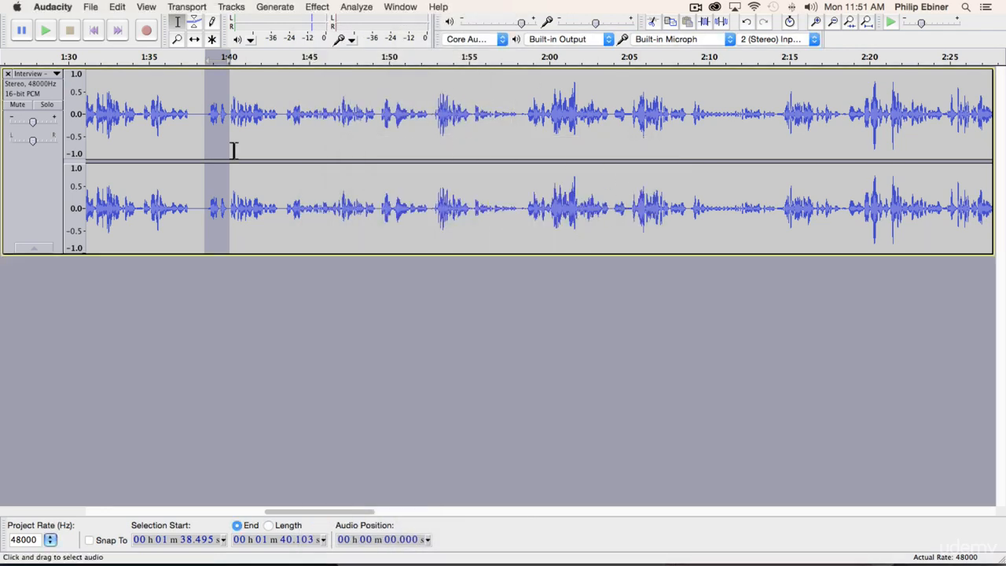
# Select the whole track and apply Noise Removal with 20 dB reduction, 0.00 dB sensitivity, 125 Hz smoothing and 0.25 s attack/decay from the speech-based profile
pyautogui.click(35, 87)
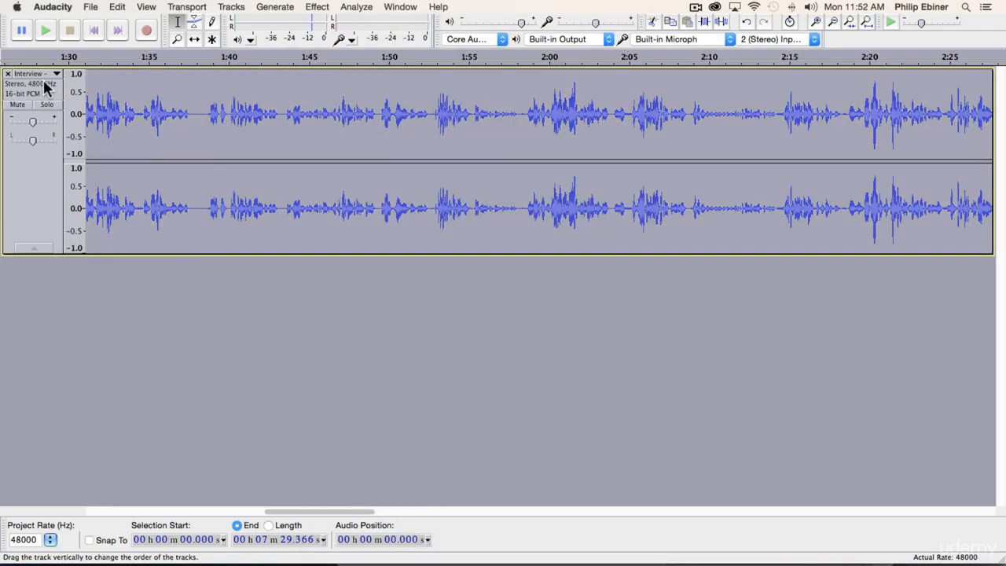
pyautogui.click(318, 7)
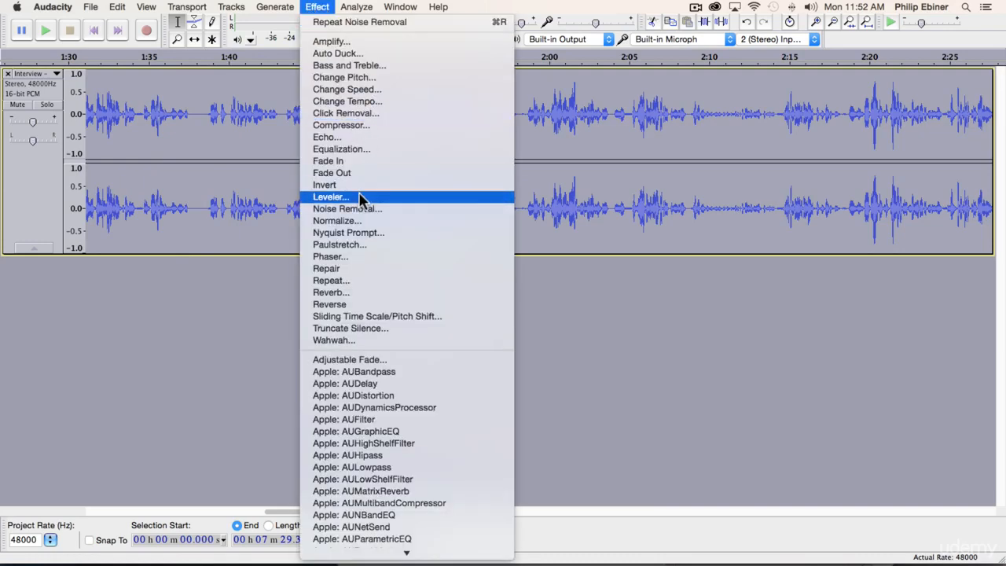
pyautogui.click(349, 208)
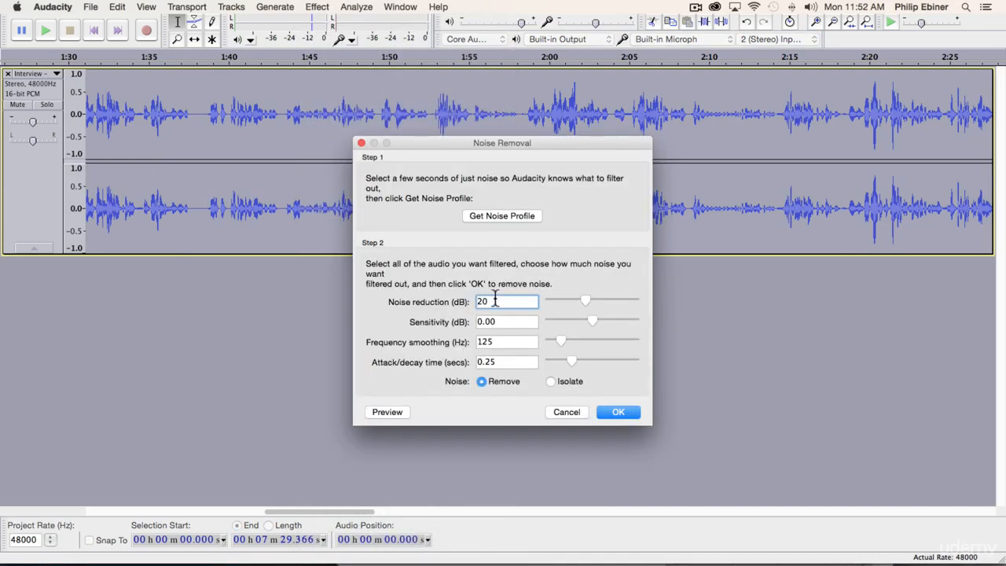
pyautogui.click(618, 412)
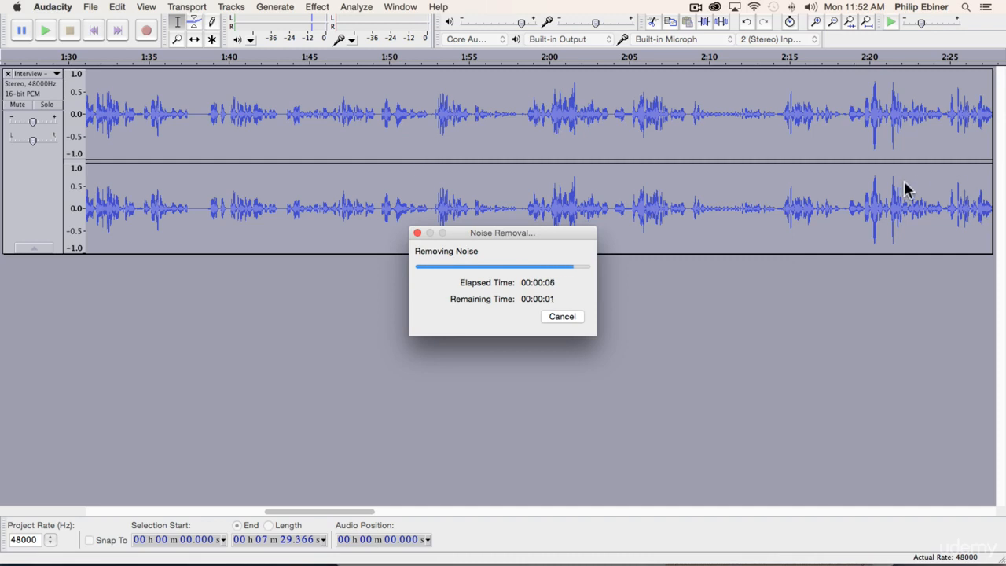
# Play the processed audio briefly from about 1:52.7, stop playback and undo the last Noise Removal
pyautogui.click(433, 107)
pyautogui.press('space')
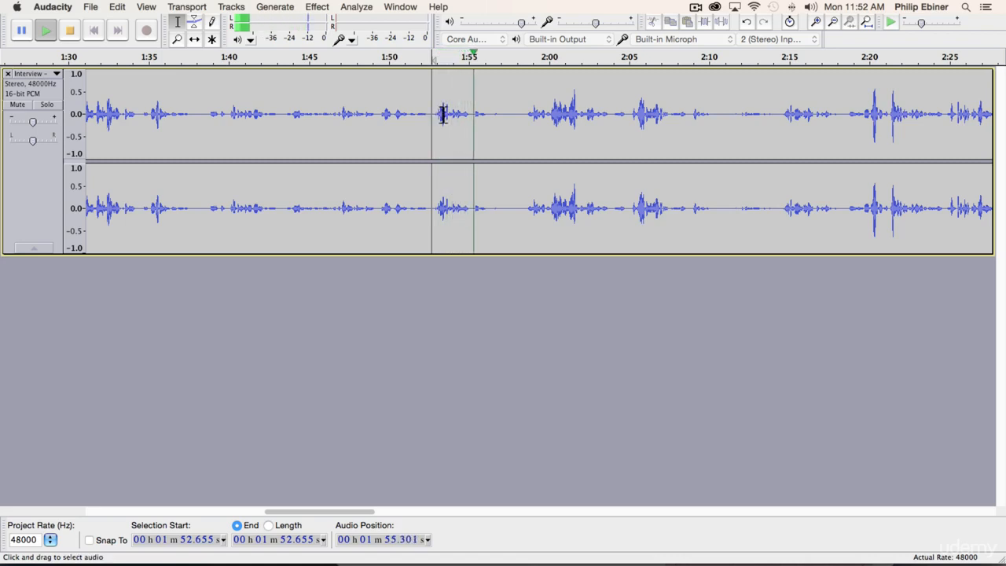
pyautogui.press('space')
pyautogui.press('super+a')
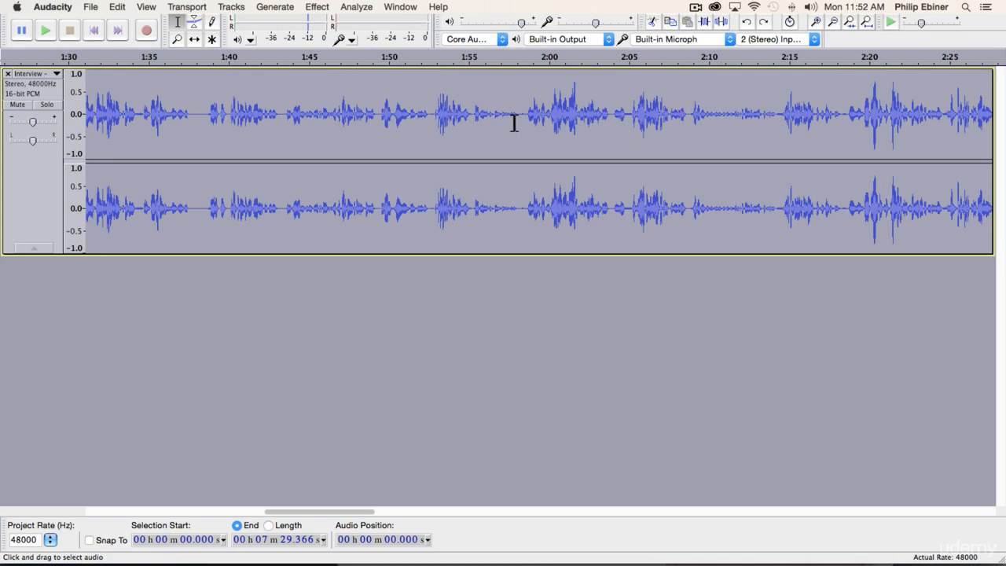
# Select the noise-only gap between the words from about 1:37.75 to 1:38.57
pyautogui.click(184, 115)
pyautogui.moveTo(198, 112); pyautogui.dragTo(192, 110)
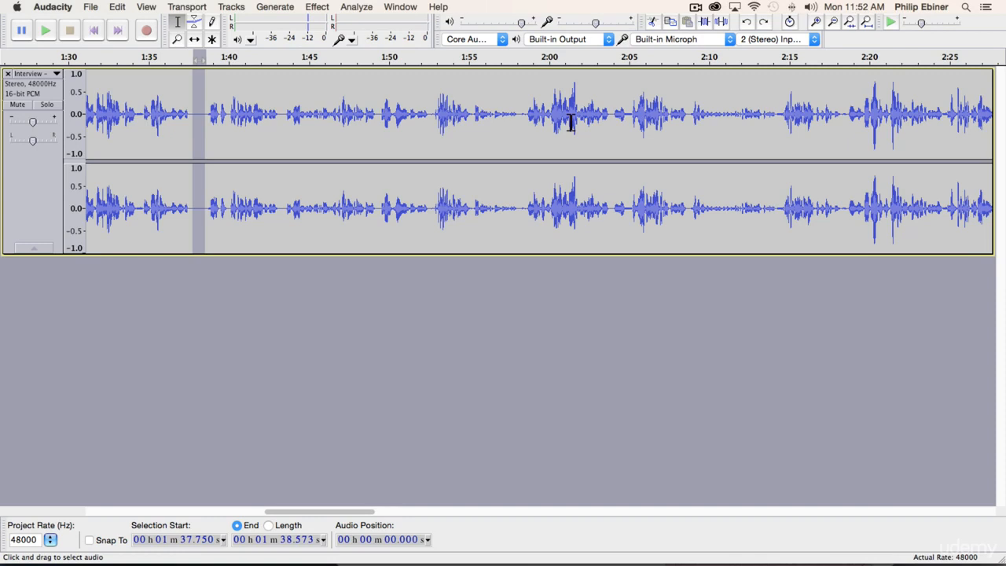
pyautogui.scroll(-5, 482, 236)
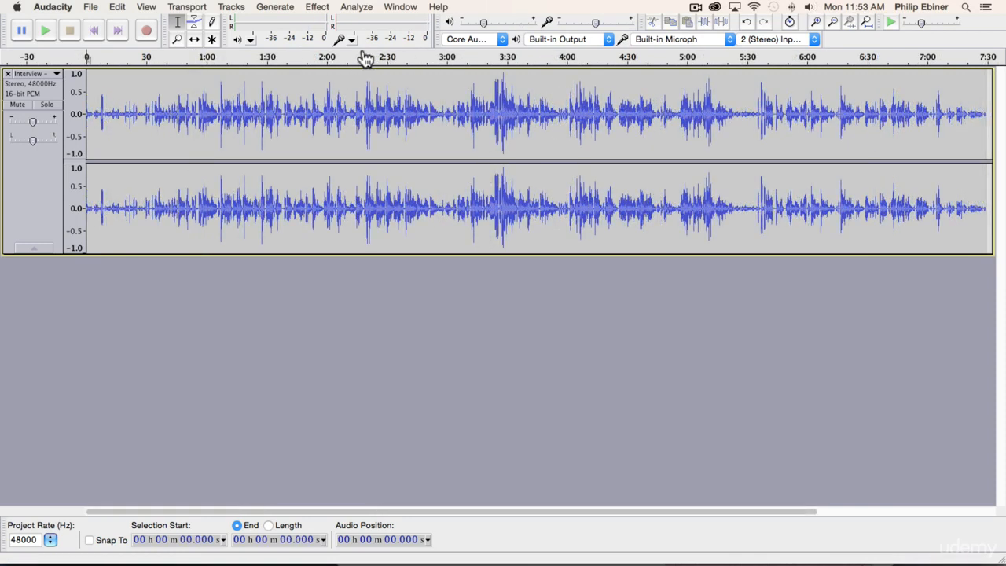
# Export the track to the Desktop as "Interview - A Camera" in WAV (Microsoft) signed 16 bit PCM format
pyautogui.click(92, 10)
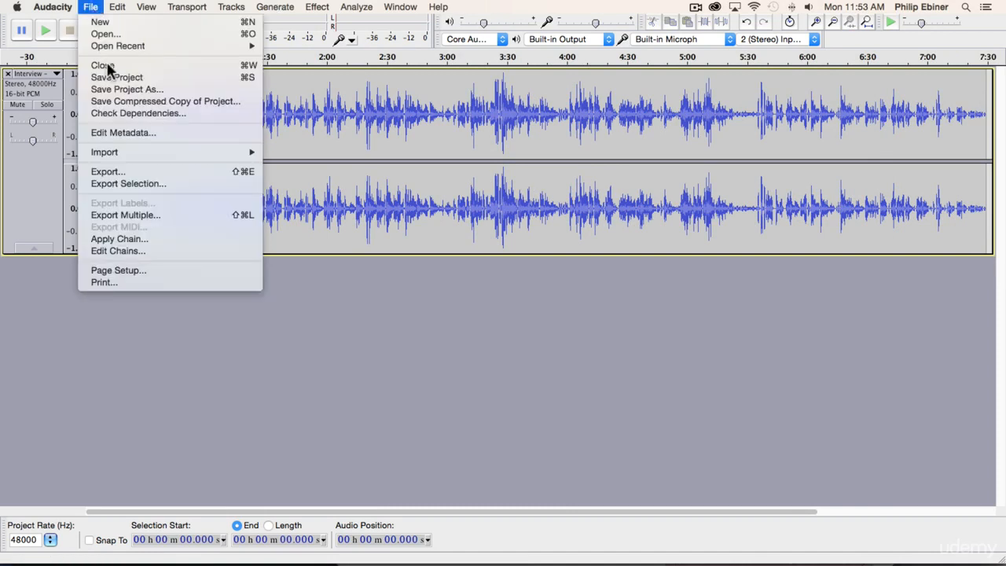
pyautogui.click(136, 171)
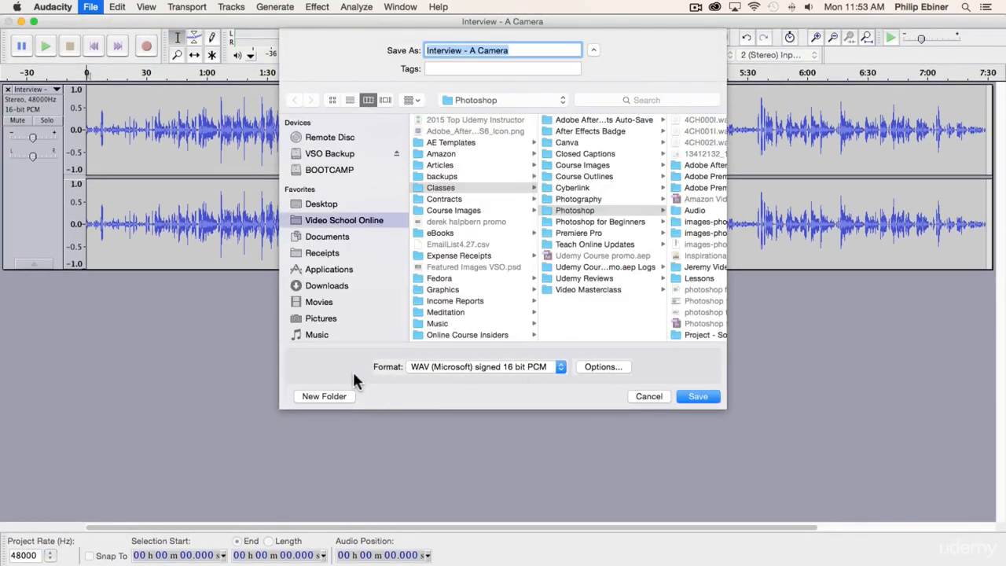
pyautogui.click(533, 367)
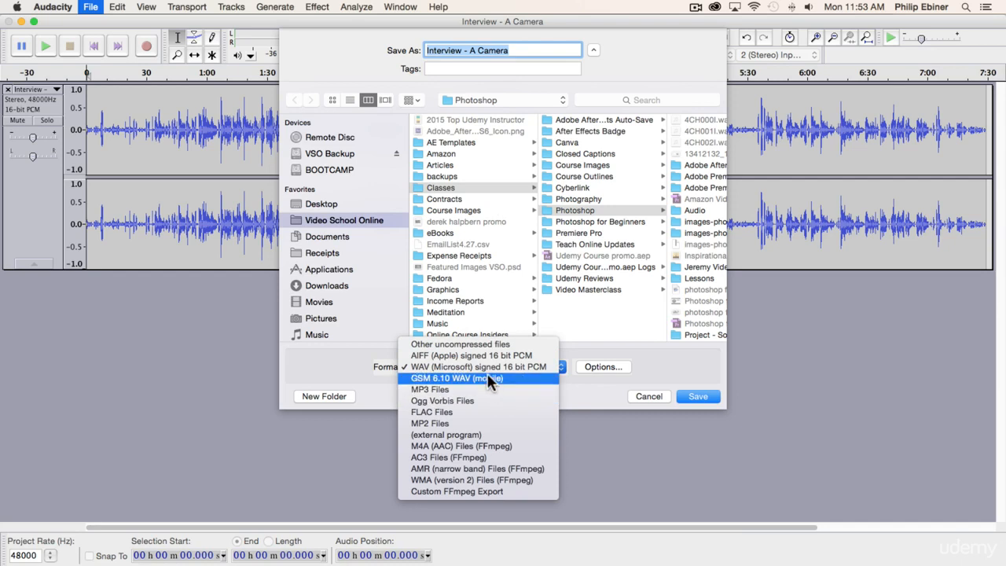
pyautogui.click(454, 367)
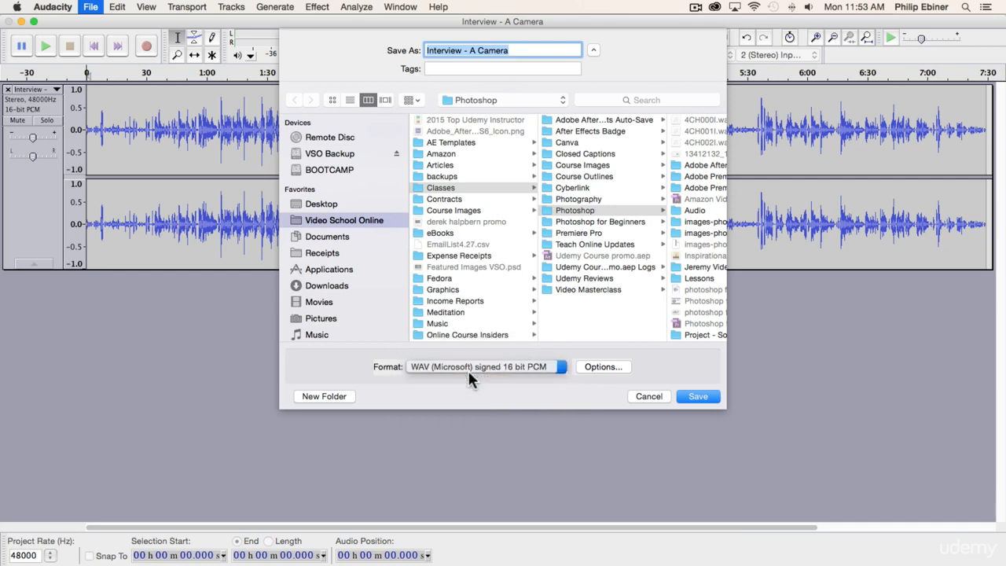
pyautogui.click(322, 205)
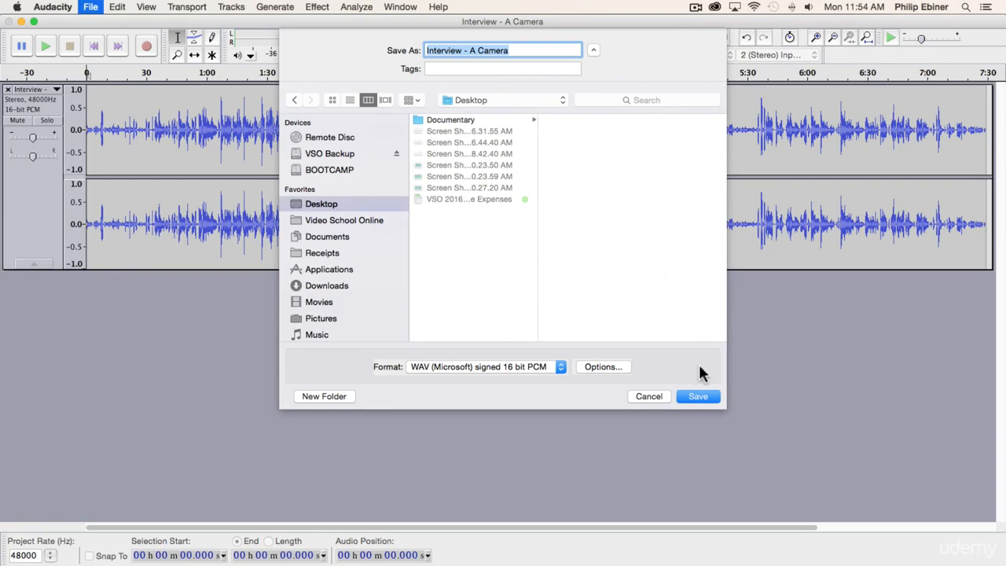
pyautogui.click(699, 397)
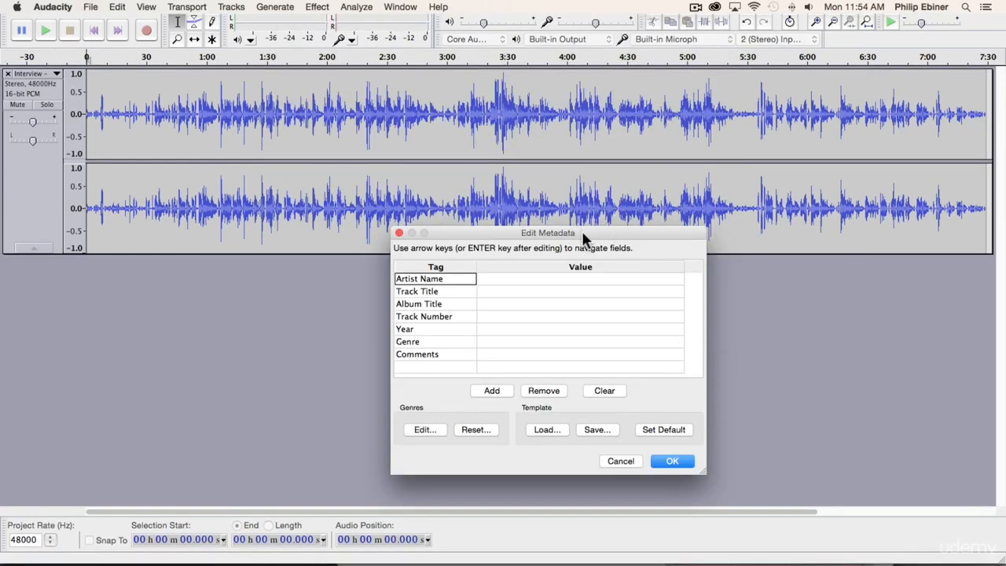
# Accept the export metadata with all tags blank, and select the exported Interview - A Camera.wav on the Desktop in Finder
pyautogui.click(562, 278)
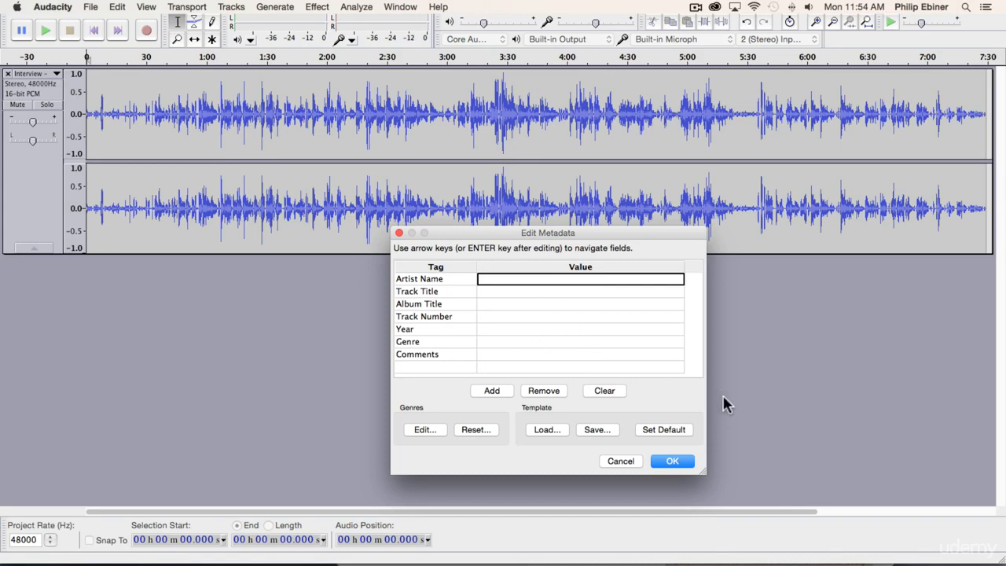
pyautogui.click(671, 463)
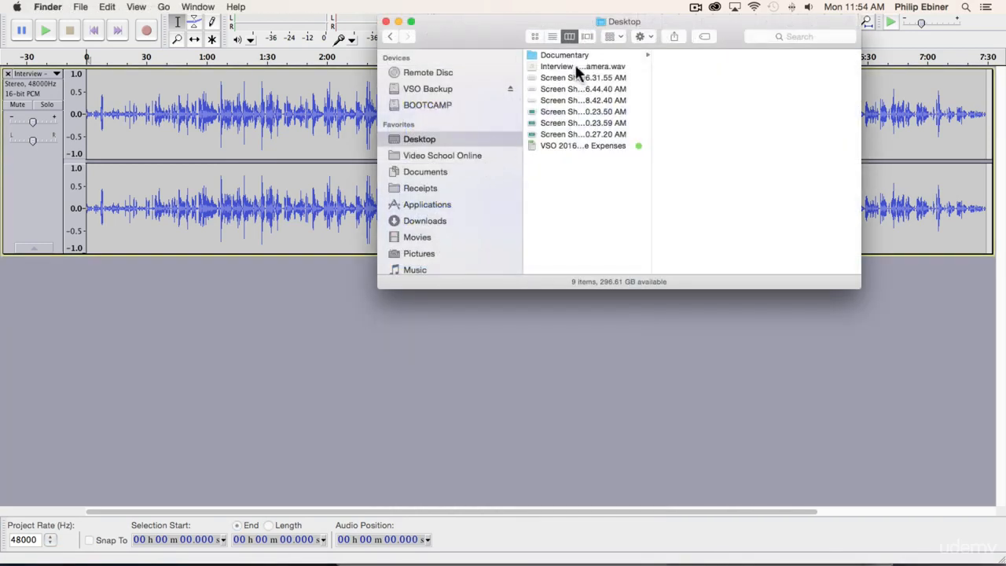
pyautogui.click(576, 66)
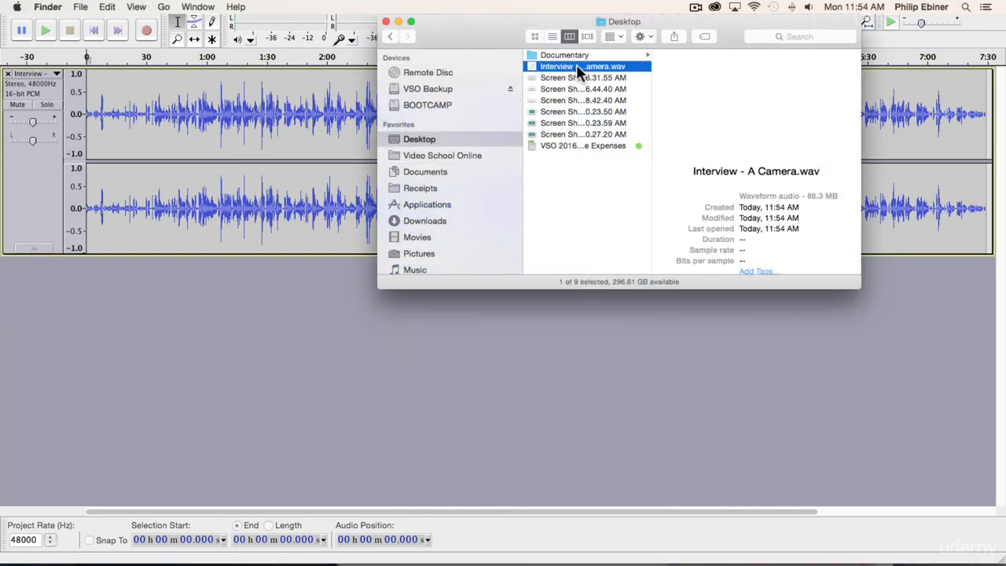